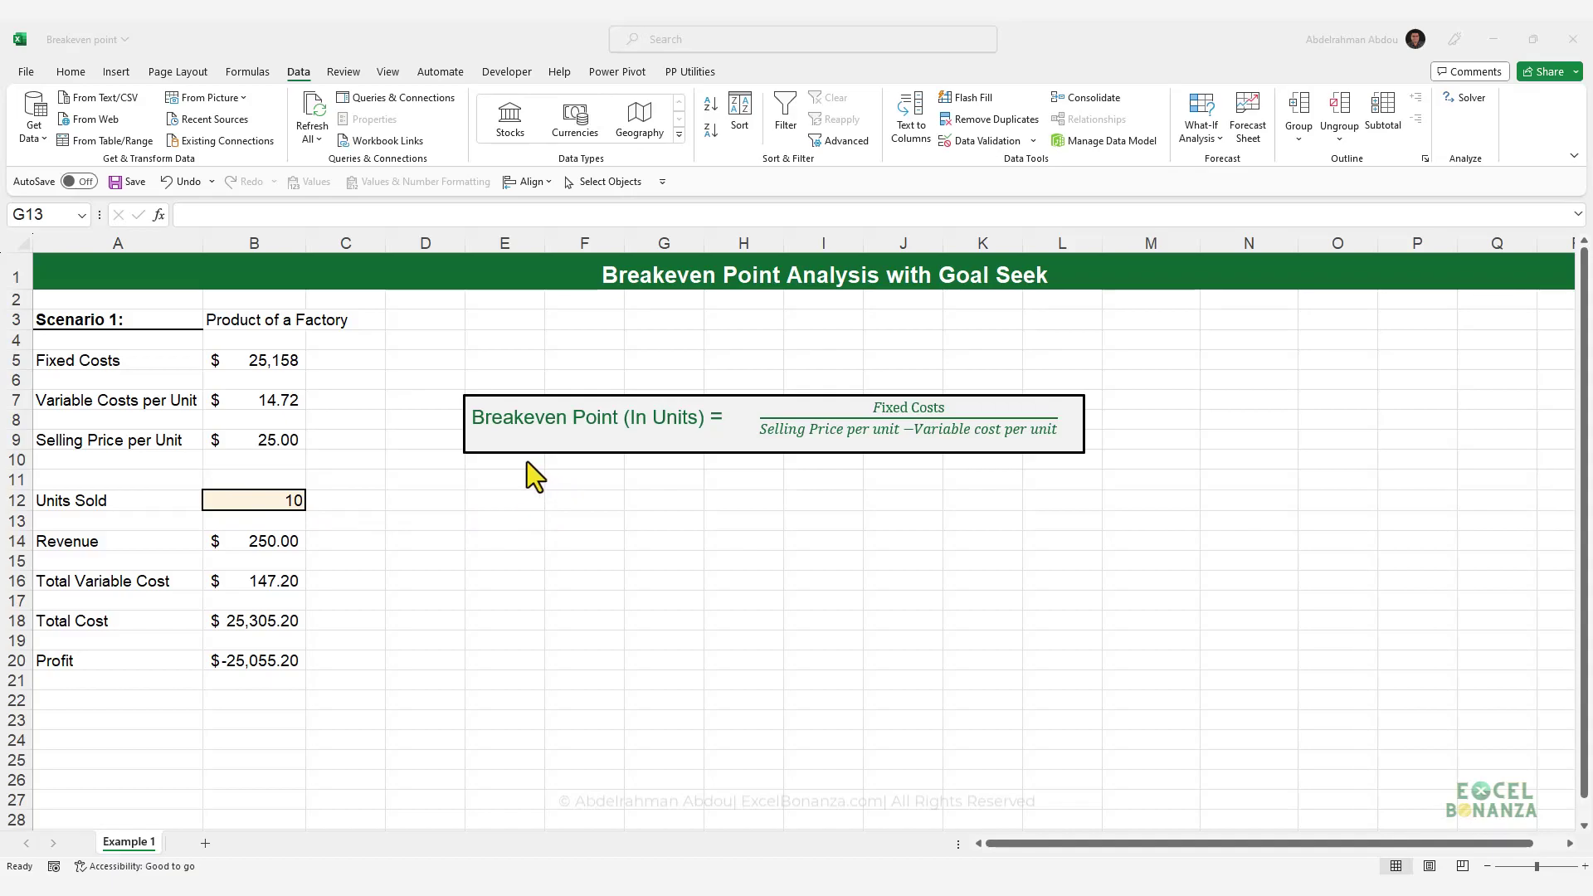
Review the product description, fixed costs, variable cost per unit and selling price inputs
{"action": "left_click", "coordinate": [286, 380]}
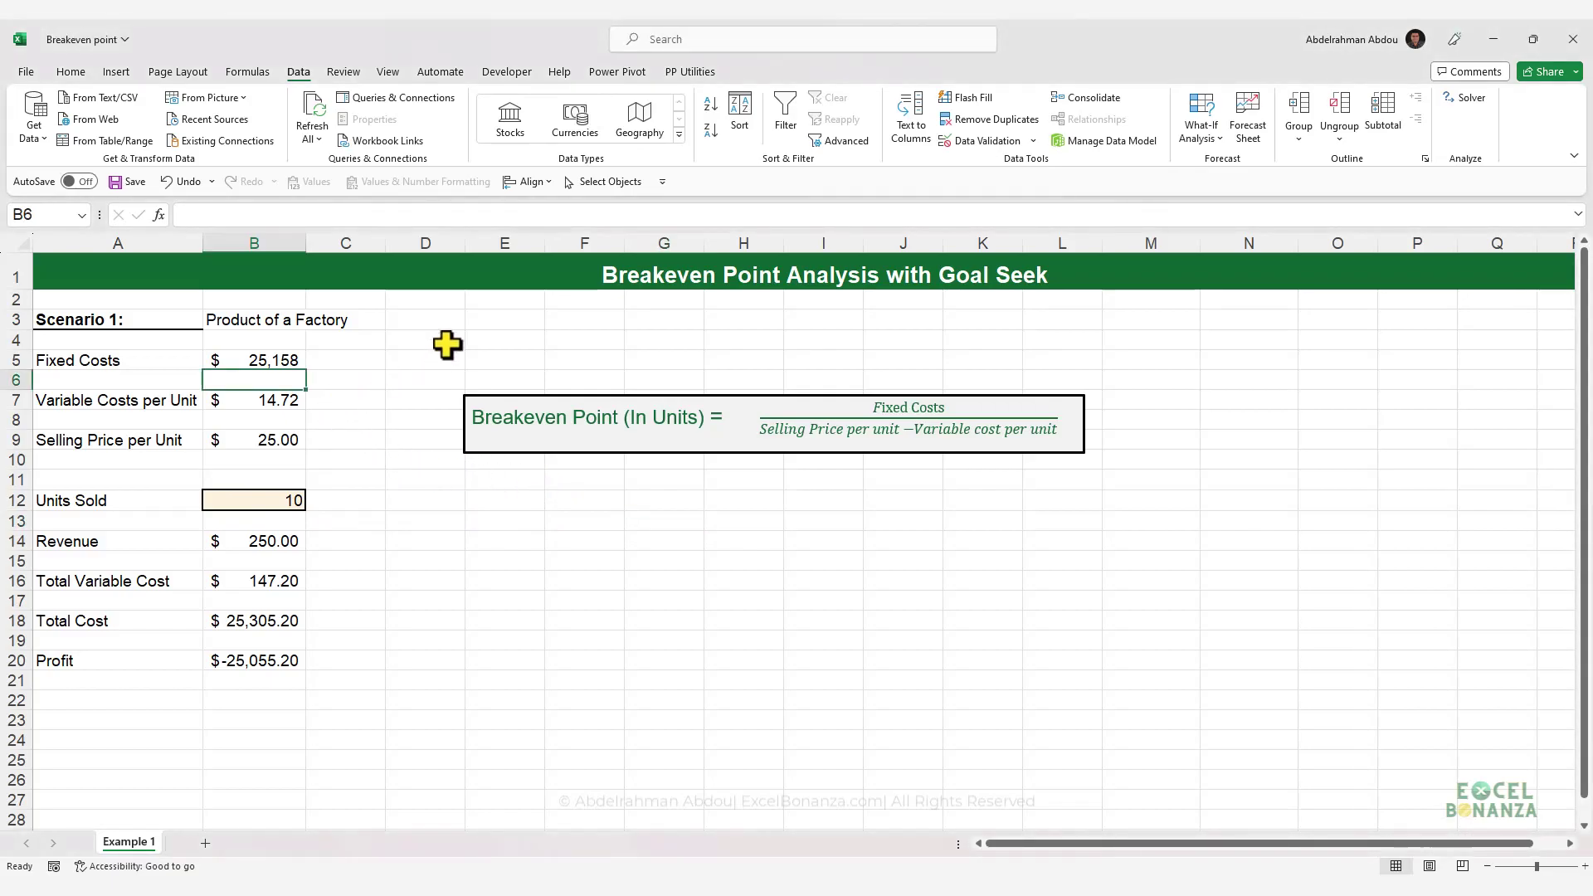
{"action": "left_click", "coordinate": [278, 322]}
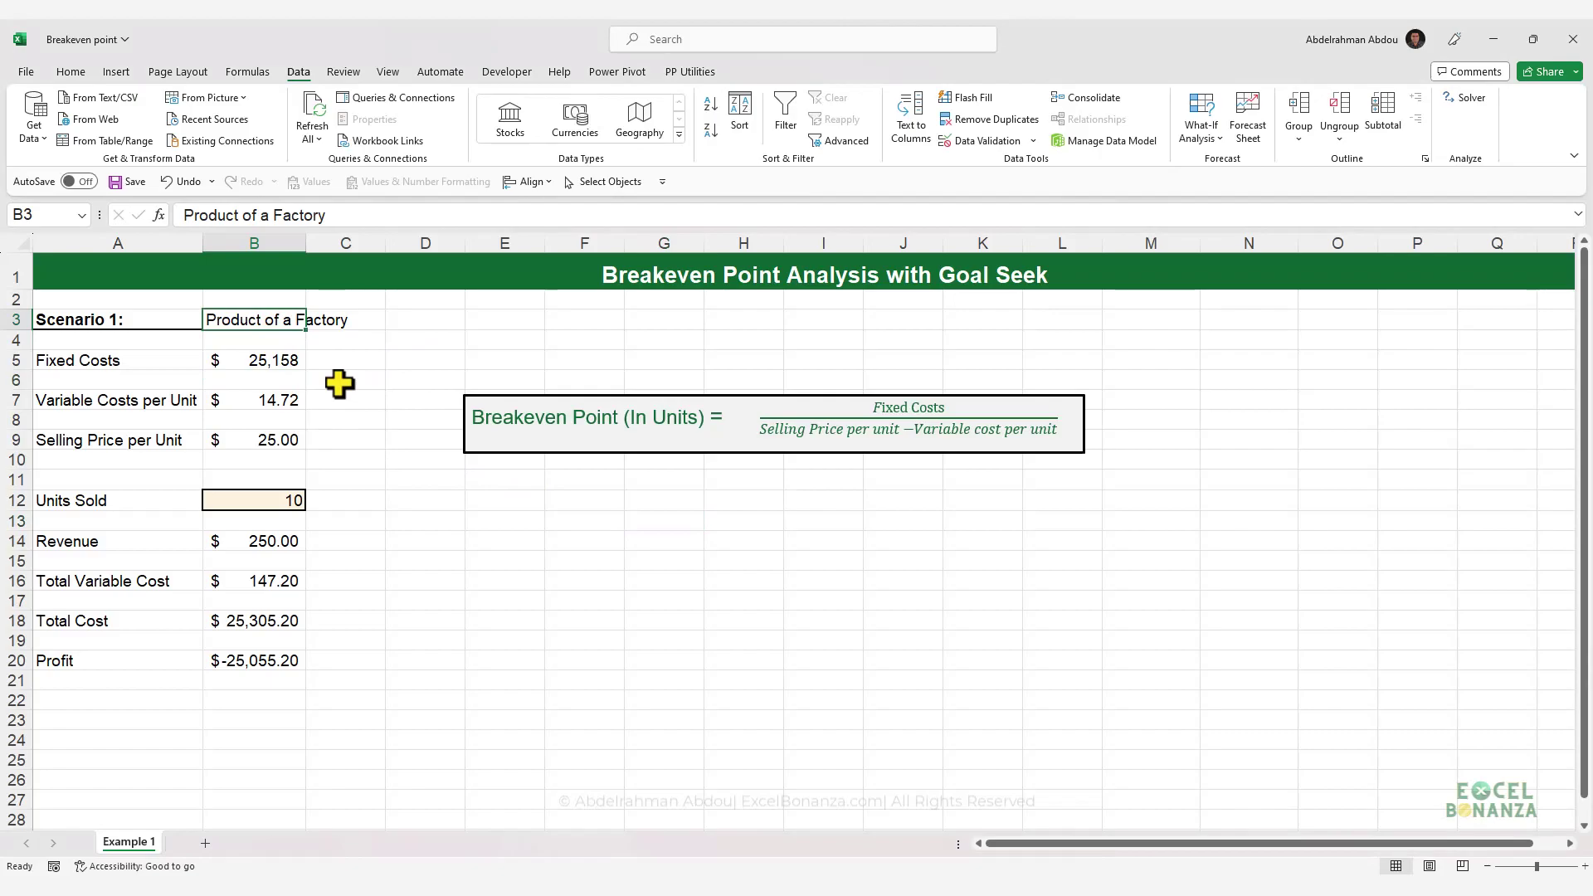
{"action": "left_click", "coordinate": [283, 365]}
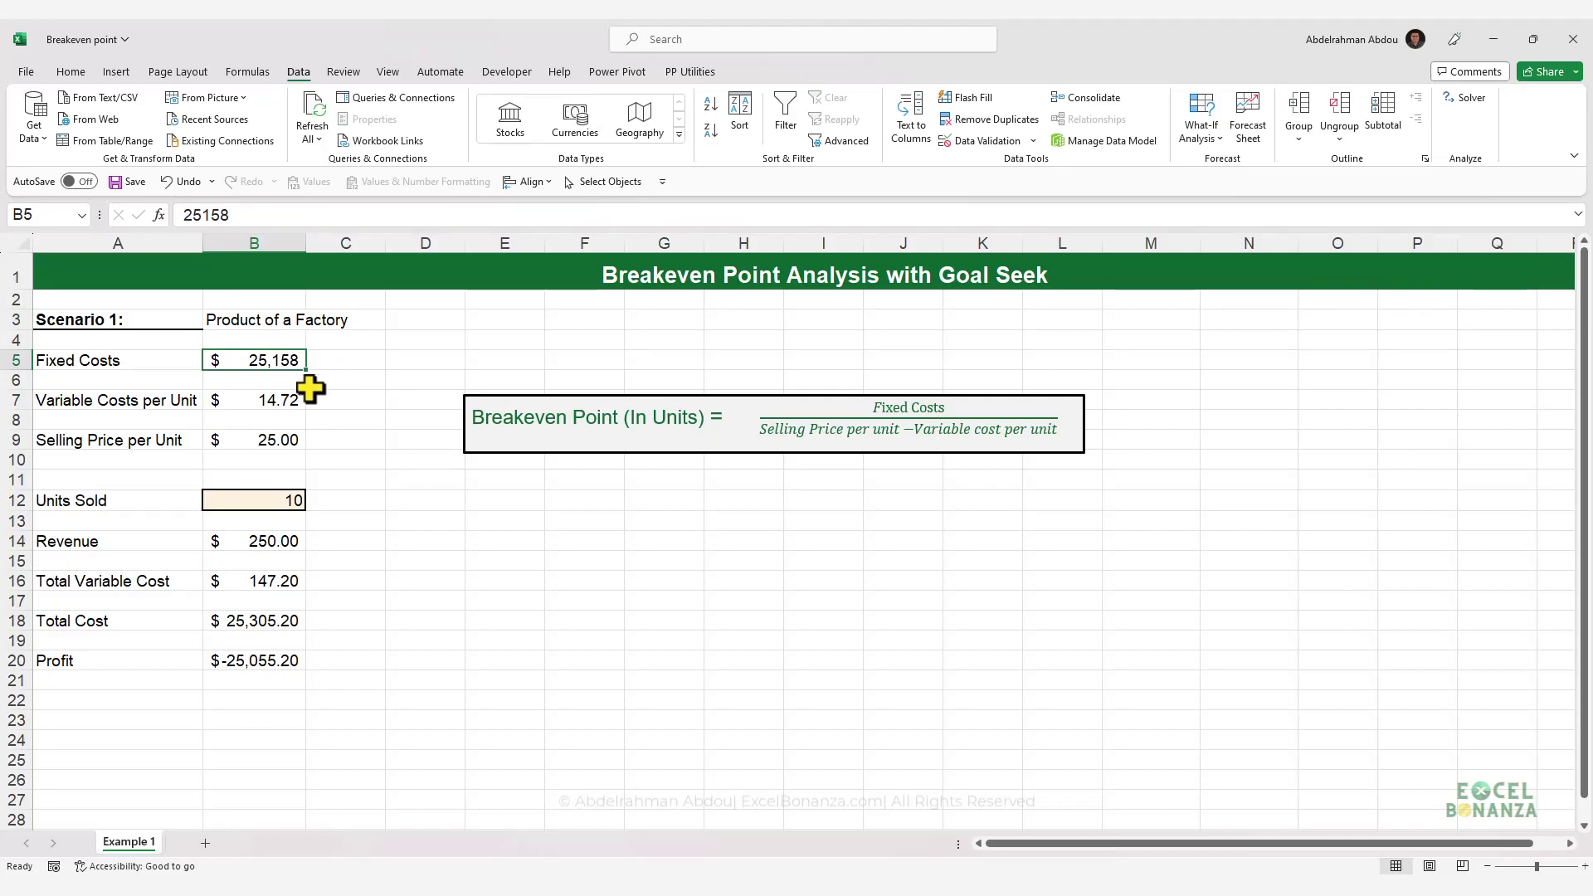
{"action": "left_click", "coordinate": [258, 402]}
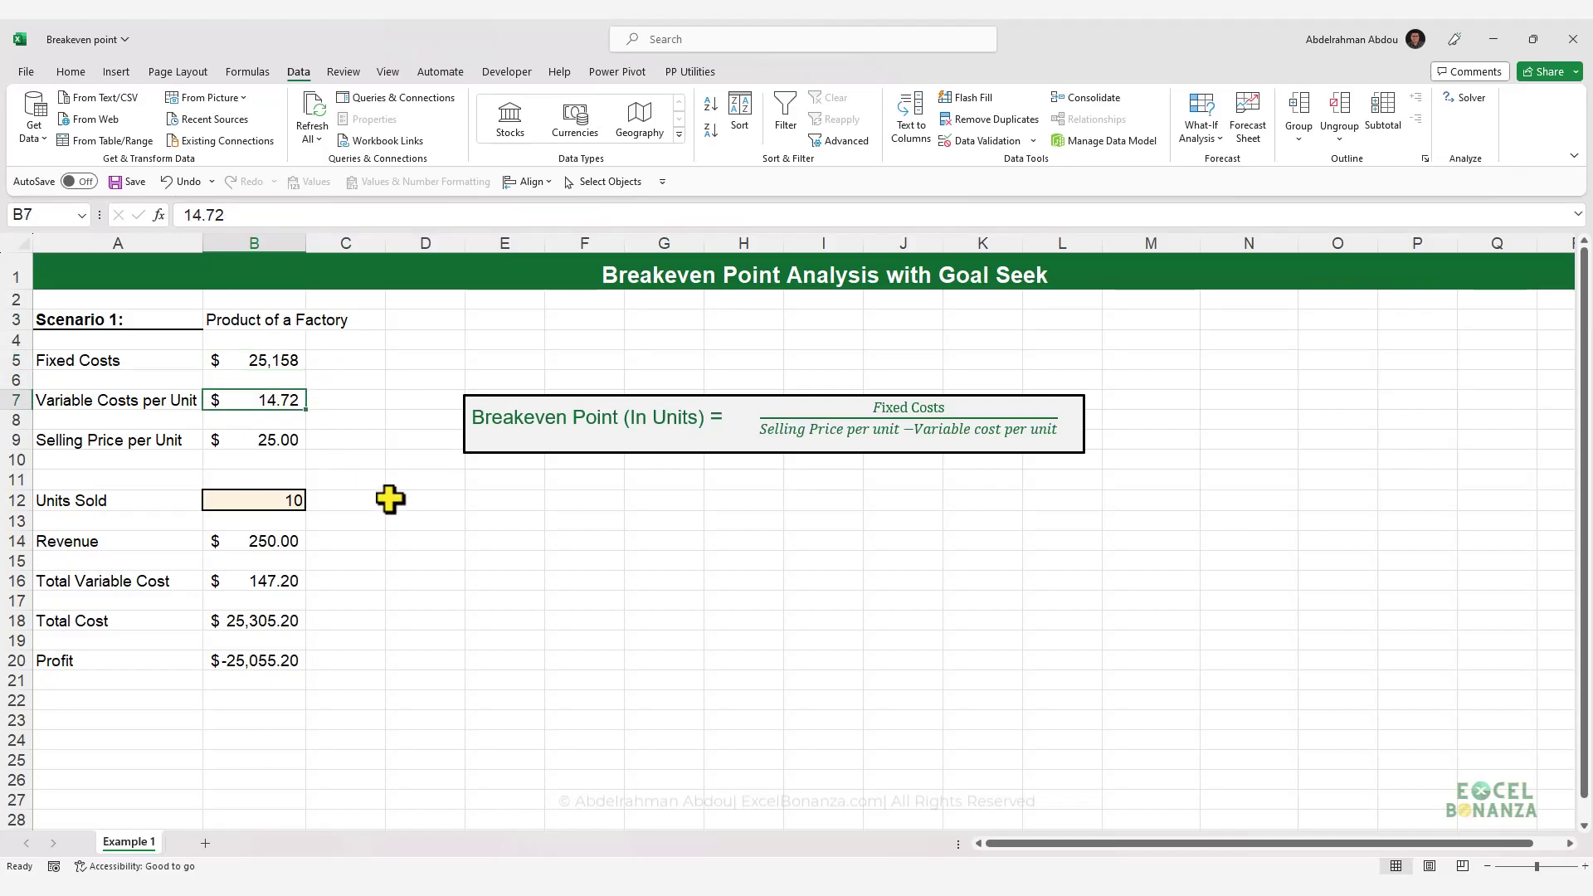
{"action": "left_click", "coordinate": [286, 442]}
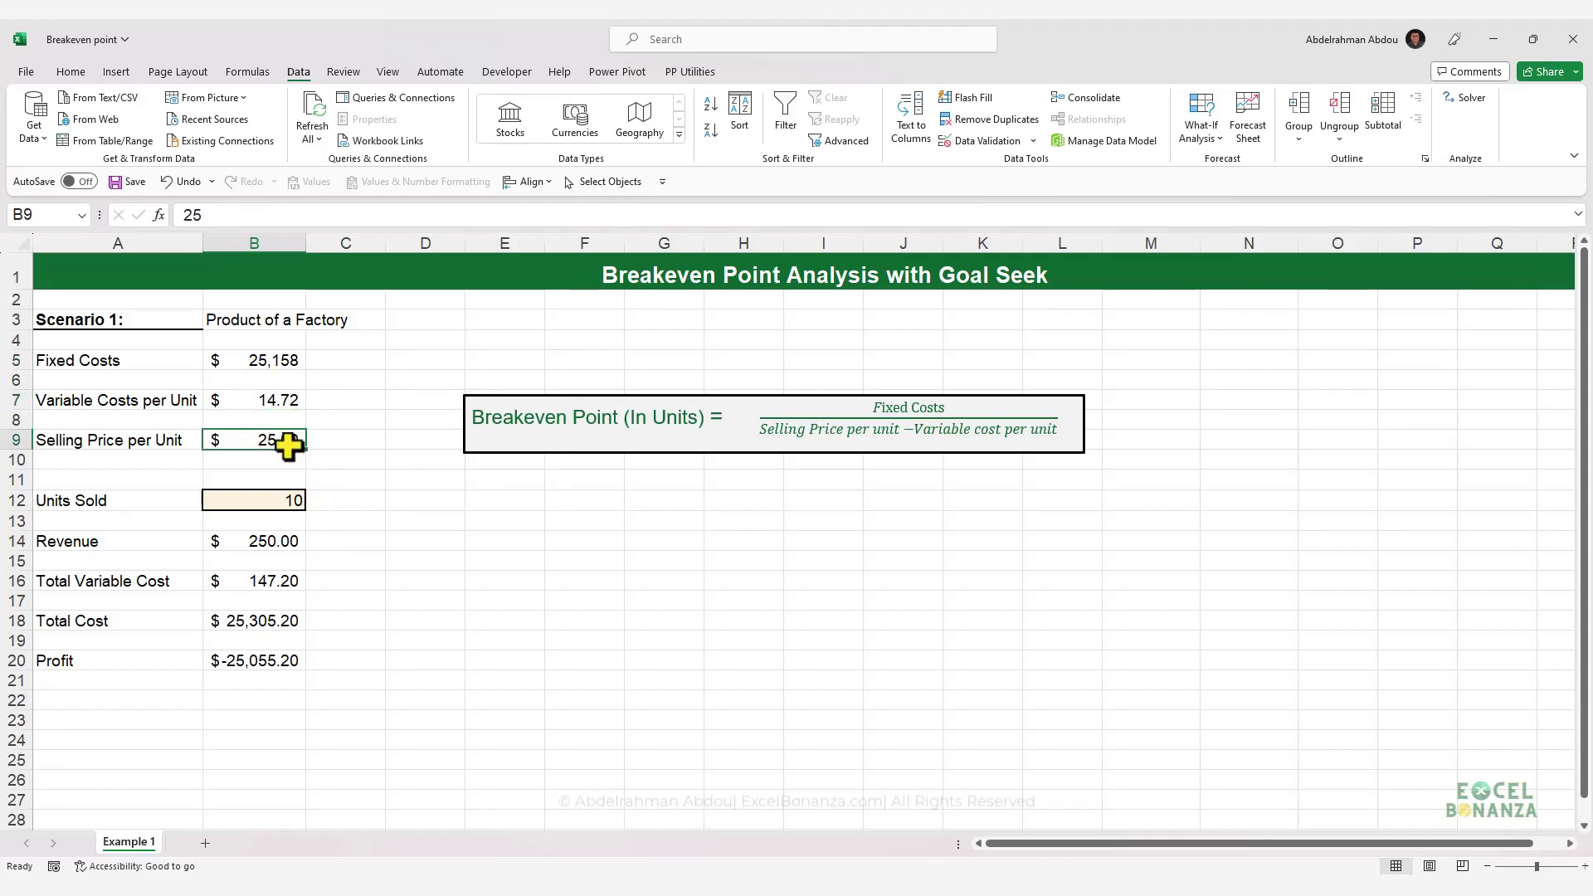
Inspect the Revenue, Total Variable Cost, Total Cost and Profit formulas without changing them
{"action": "left_click", "coordinate": [254, 541]}
{"action": "left_click", "coordinate": [264, 215]}
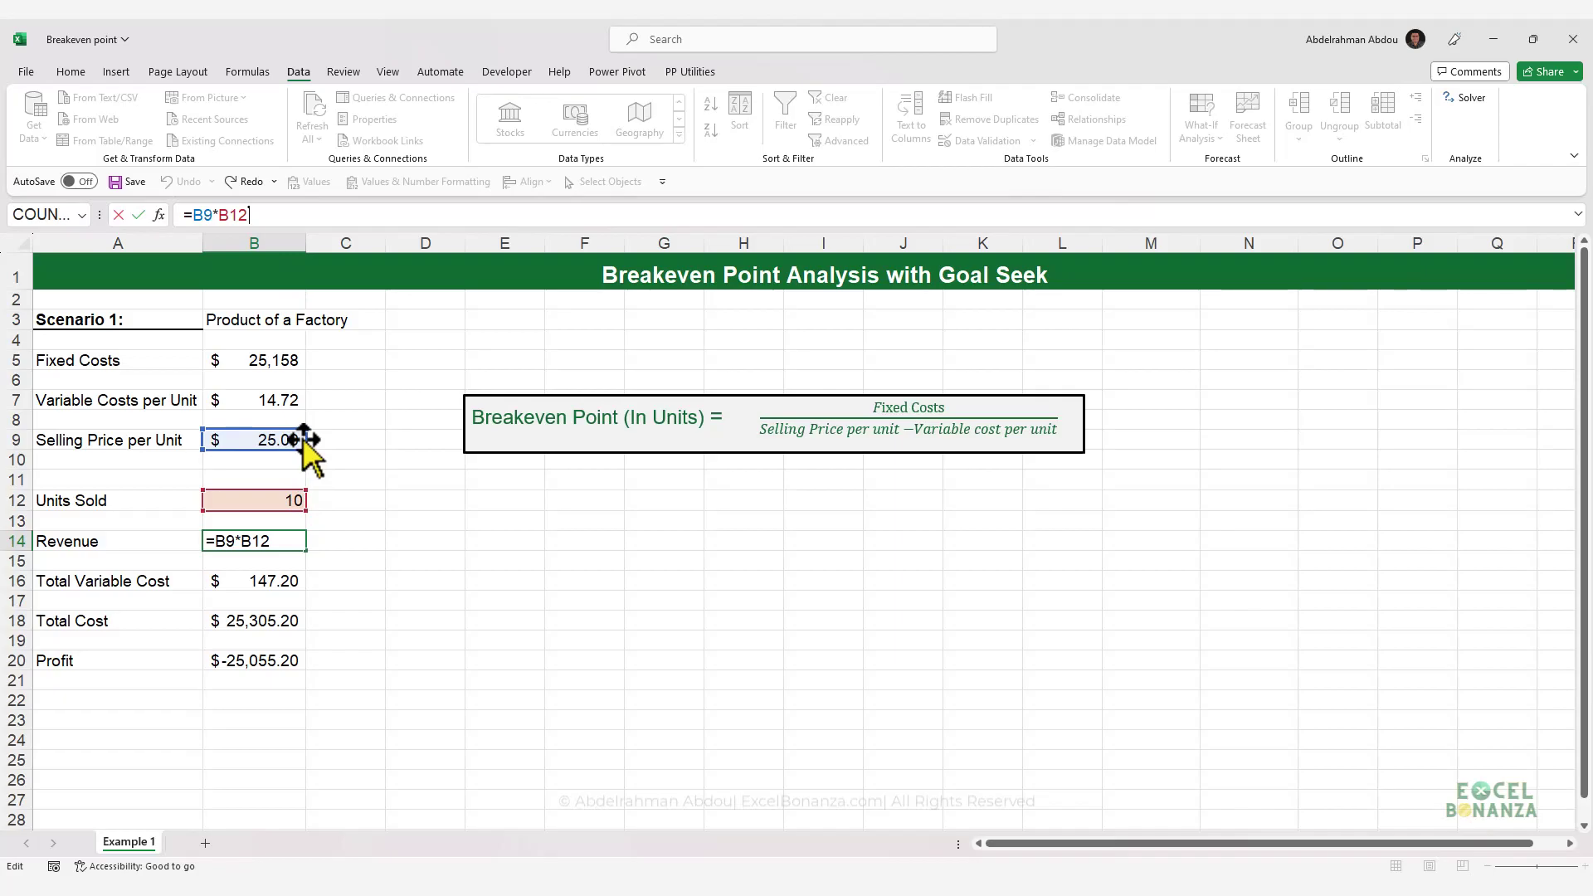
{"action": "key", "text": "Return"}
{"action": "key", "text": "Return"}
{"action": "left_click", "coordinate": [274, 215]}
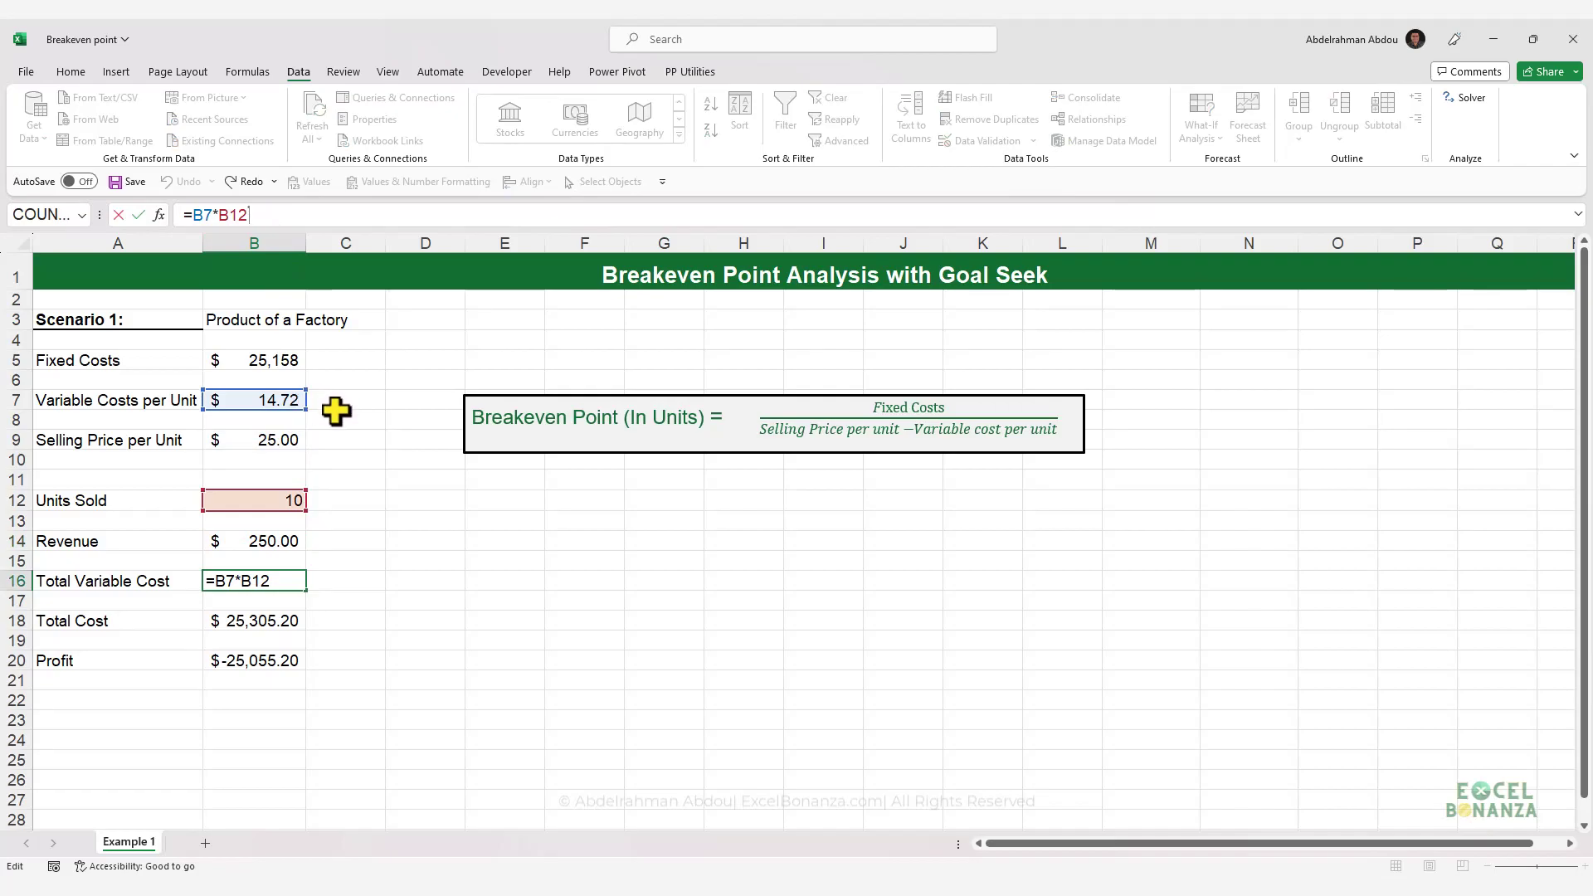
{"action": "key", "text": "ctrl+Return"}
{"action": "left_click", "coordinate": [266, 628]}
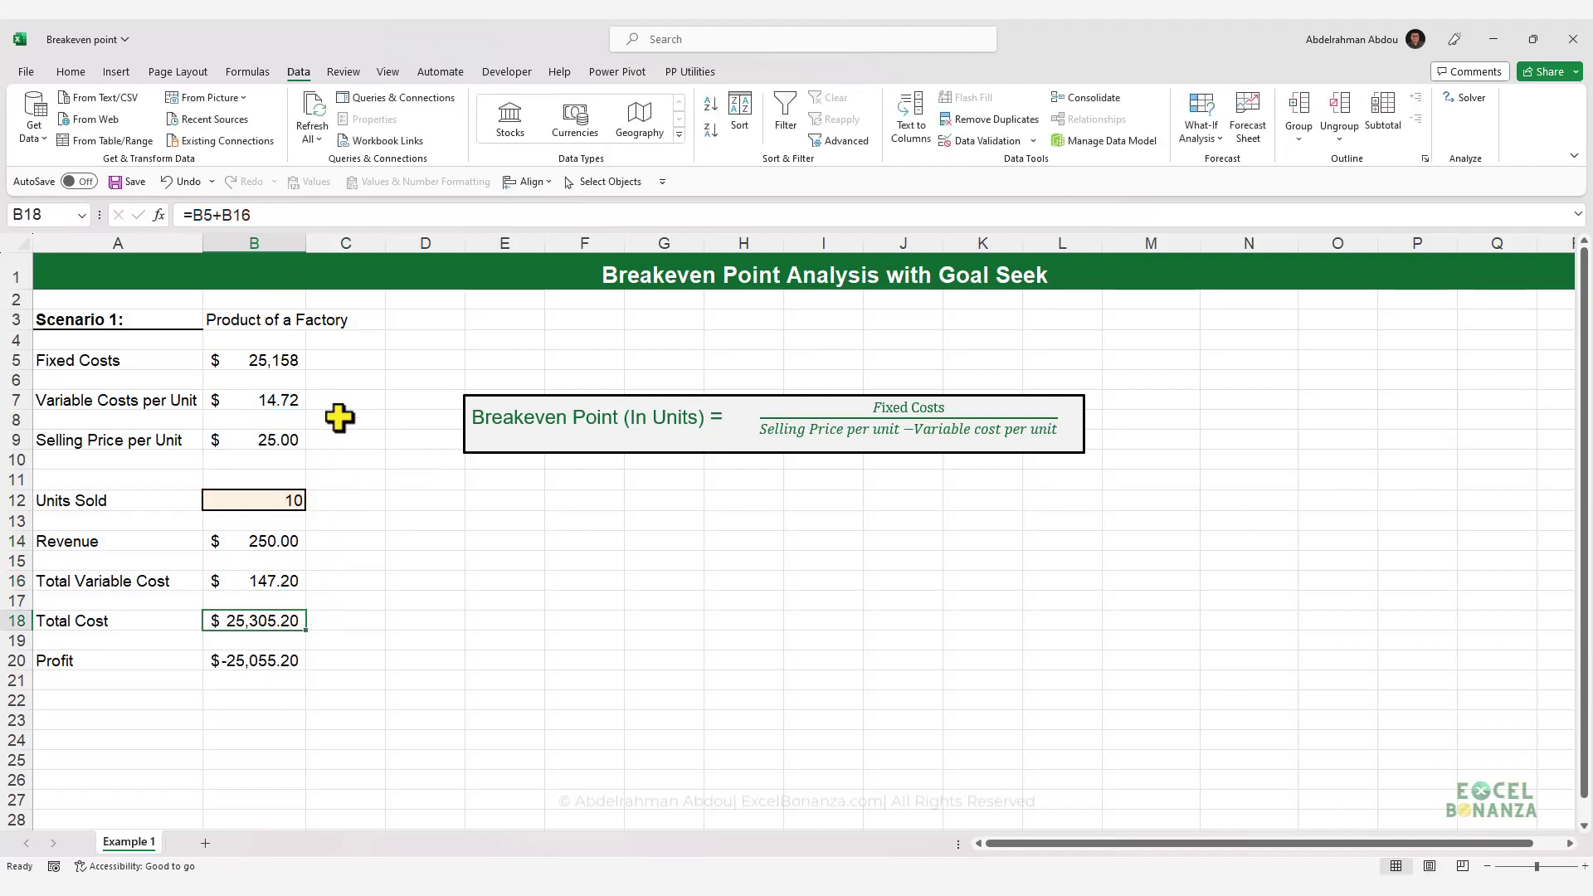
{"action": "left_click", "coordinate": [286, 215]}
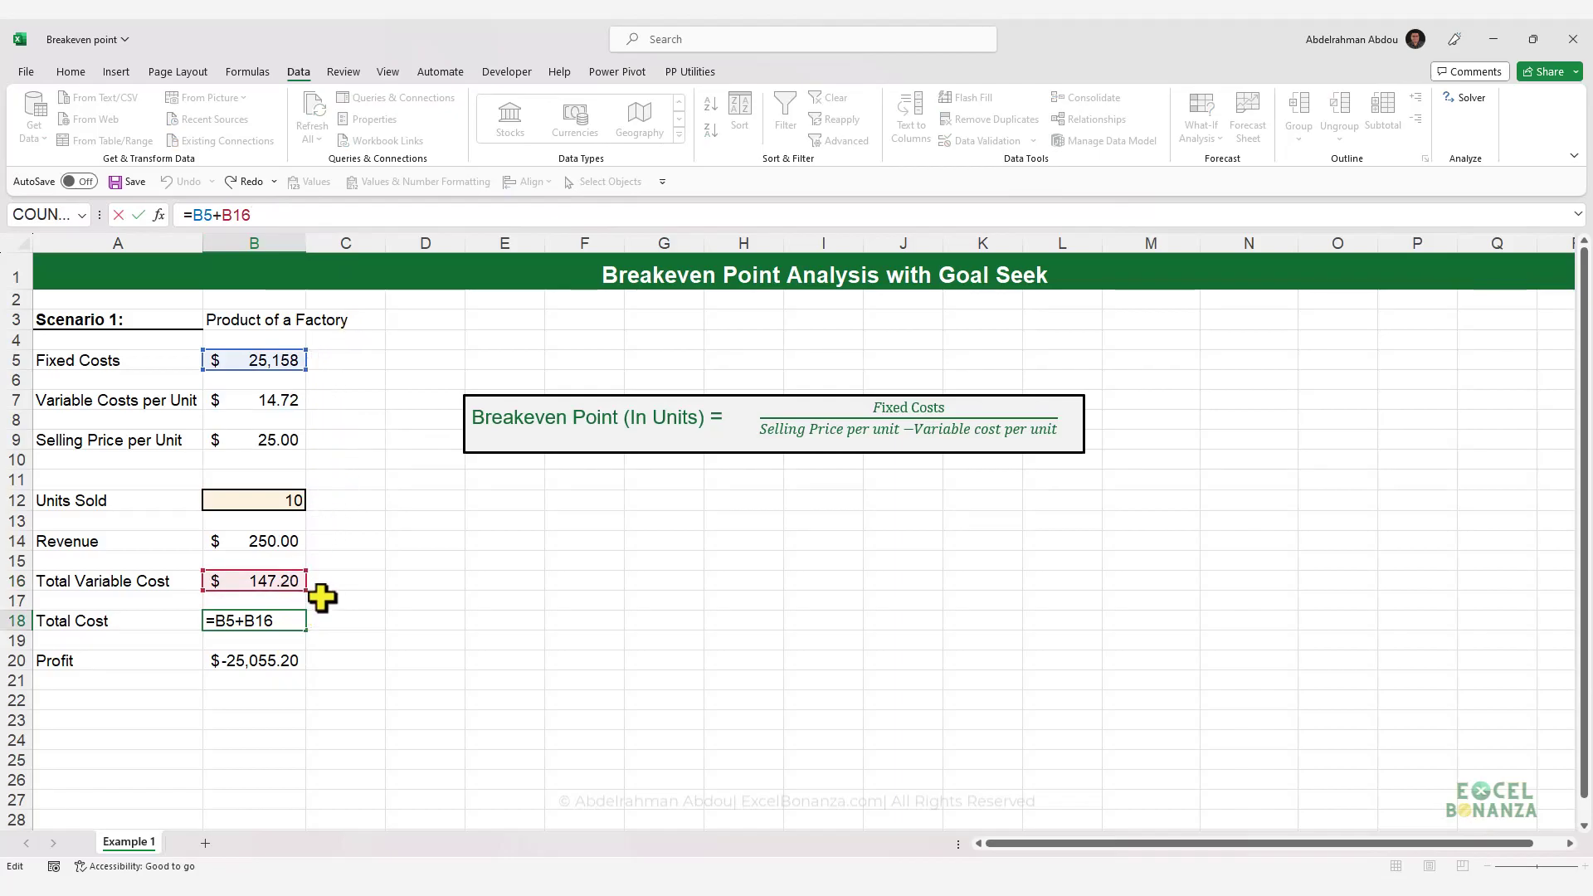
{"action": "key", "text": "ctrl+Return"}
{"action": "left_click", "coordinate": [266, 662]}
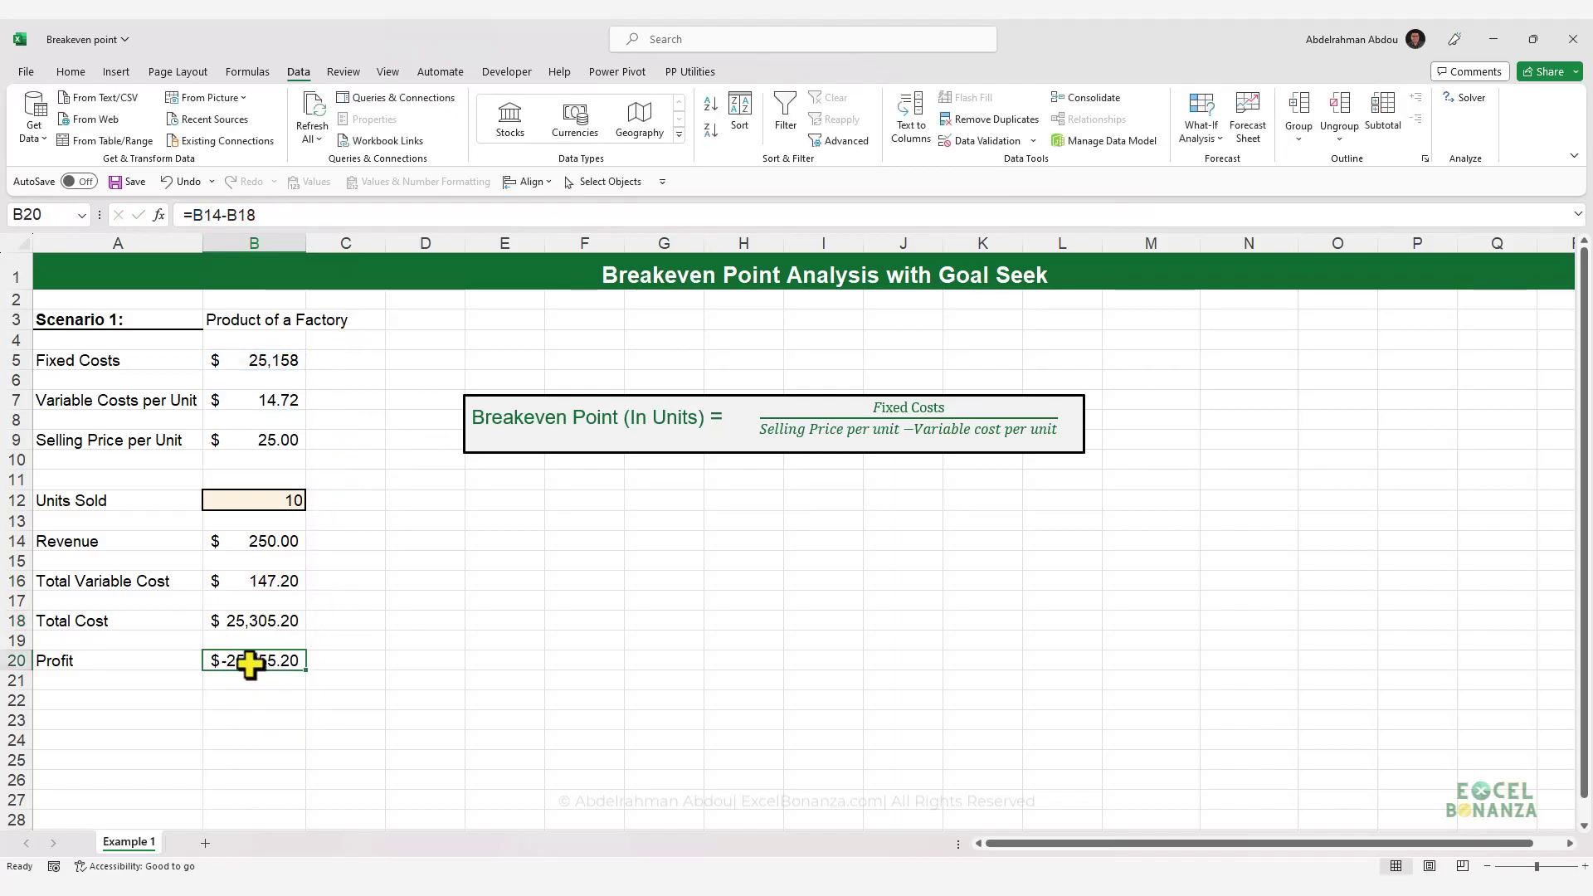
{"action": "left_click", "coordinate": [290, 501]}
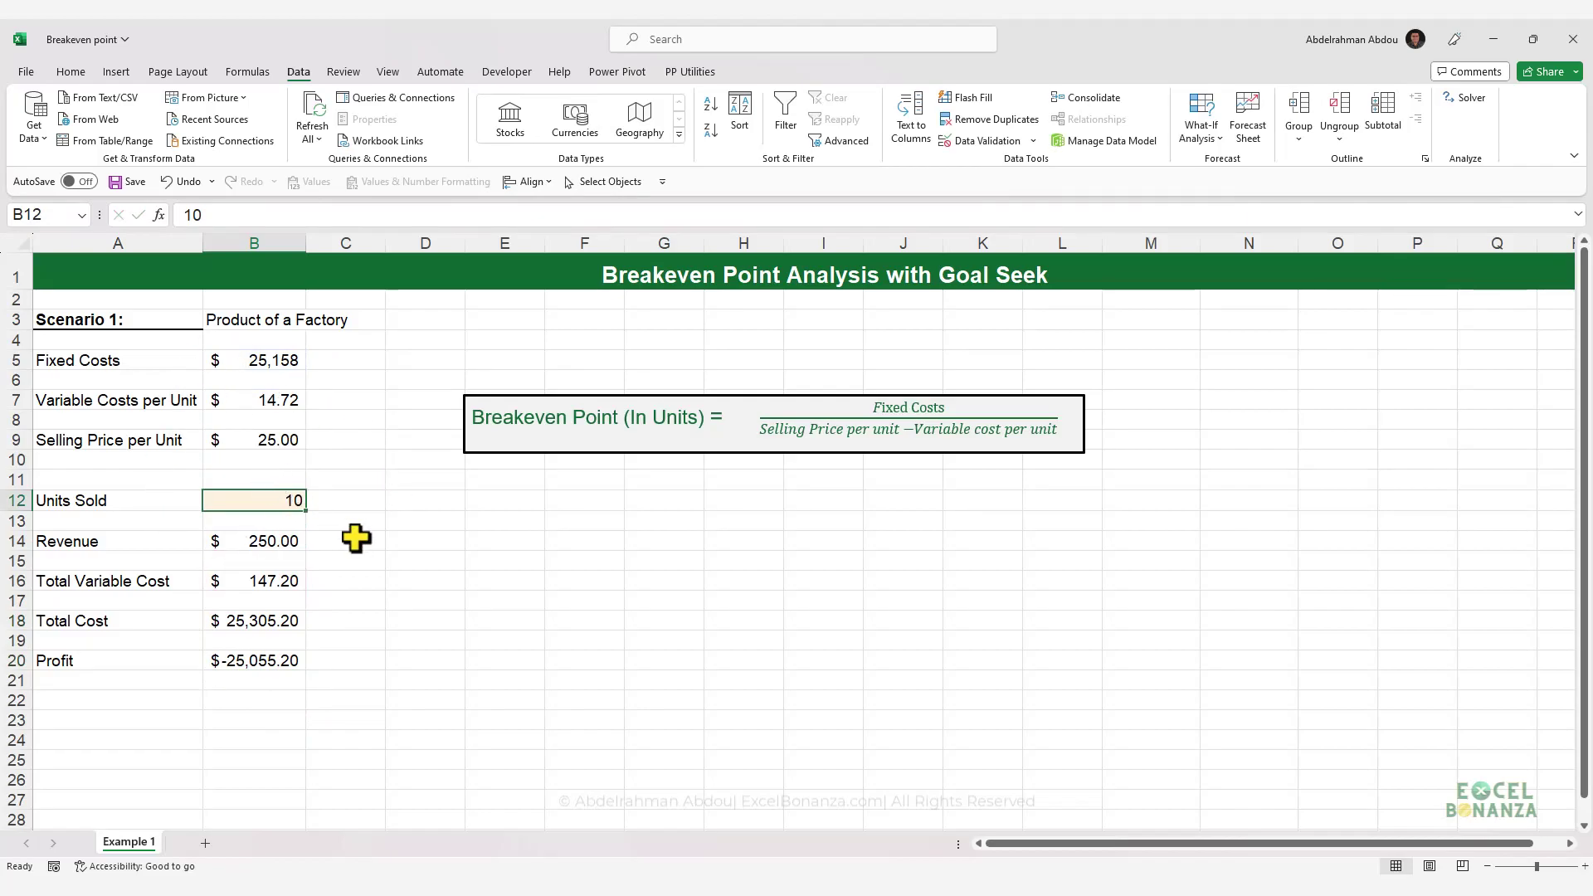
{"action": "left_click", "coordinate": [270, 664]}
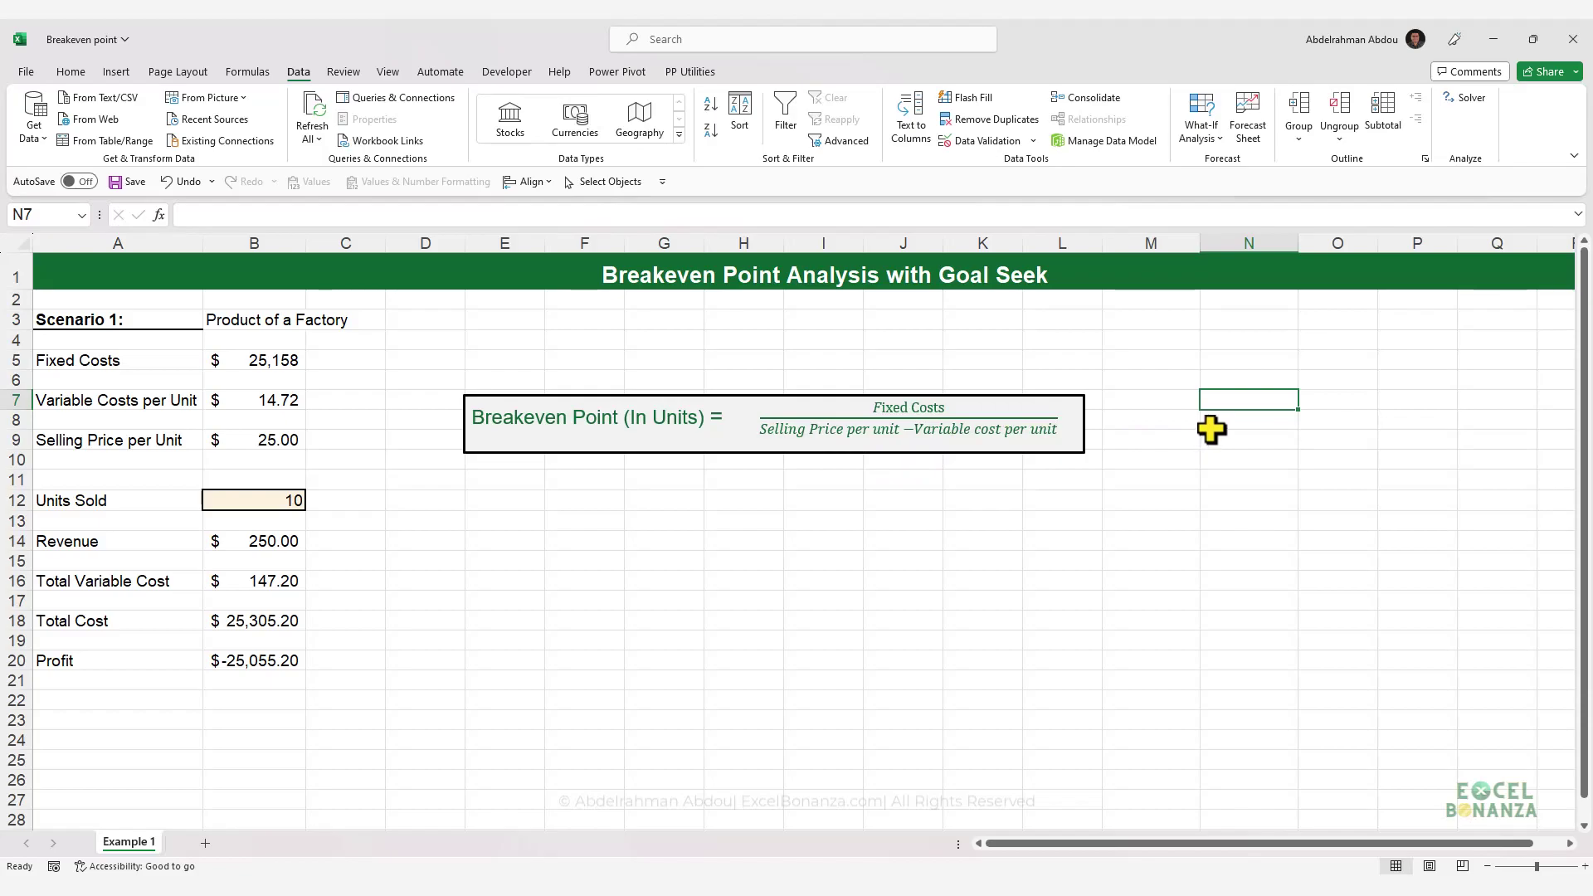
Enter =B5 (fixed costs 25,158) in N7 and unit margin =B9-B7 (10.28) in N8
{"action": "type", "text": "="}
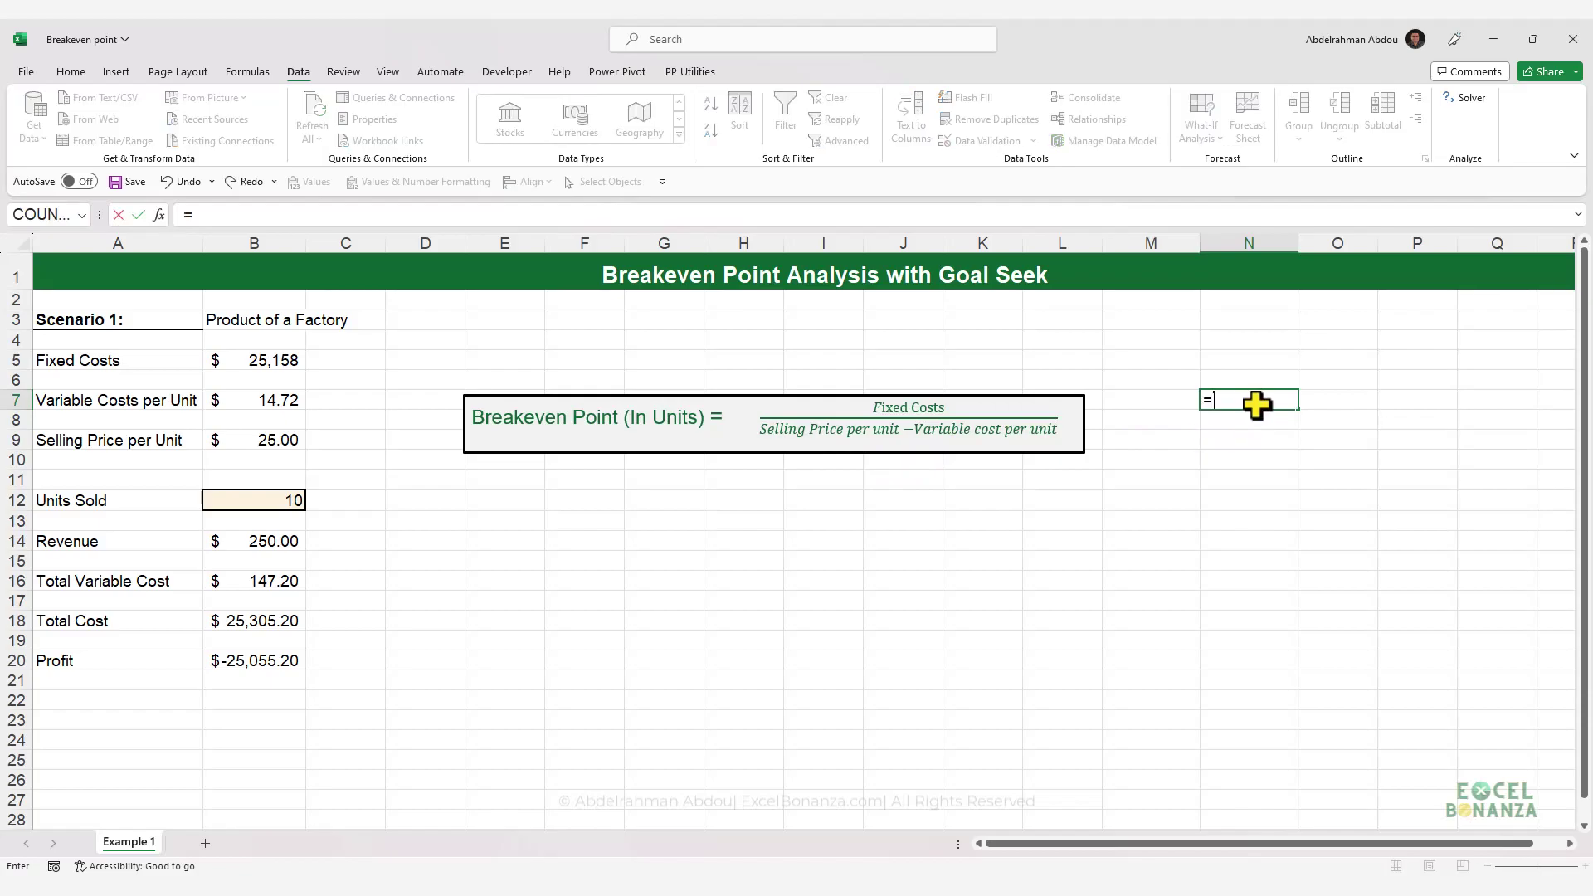
{"action": "left_click", "coordinate": [268, 362]}
{"action": "key", "text": "Return"}
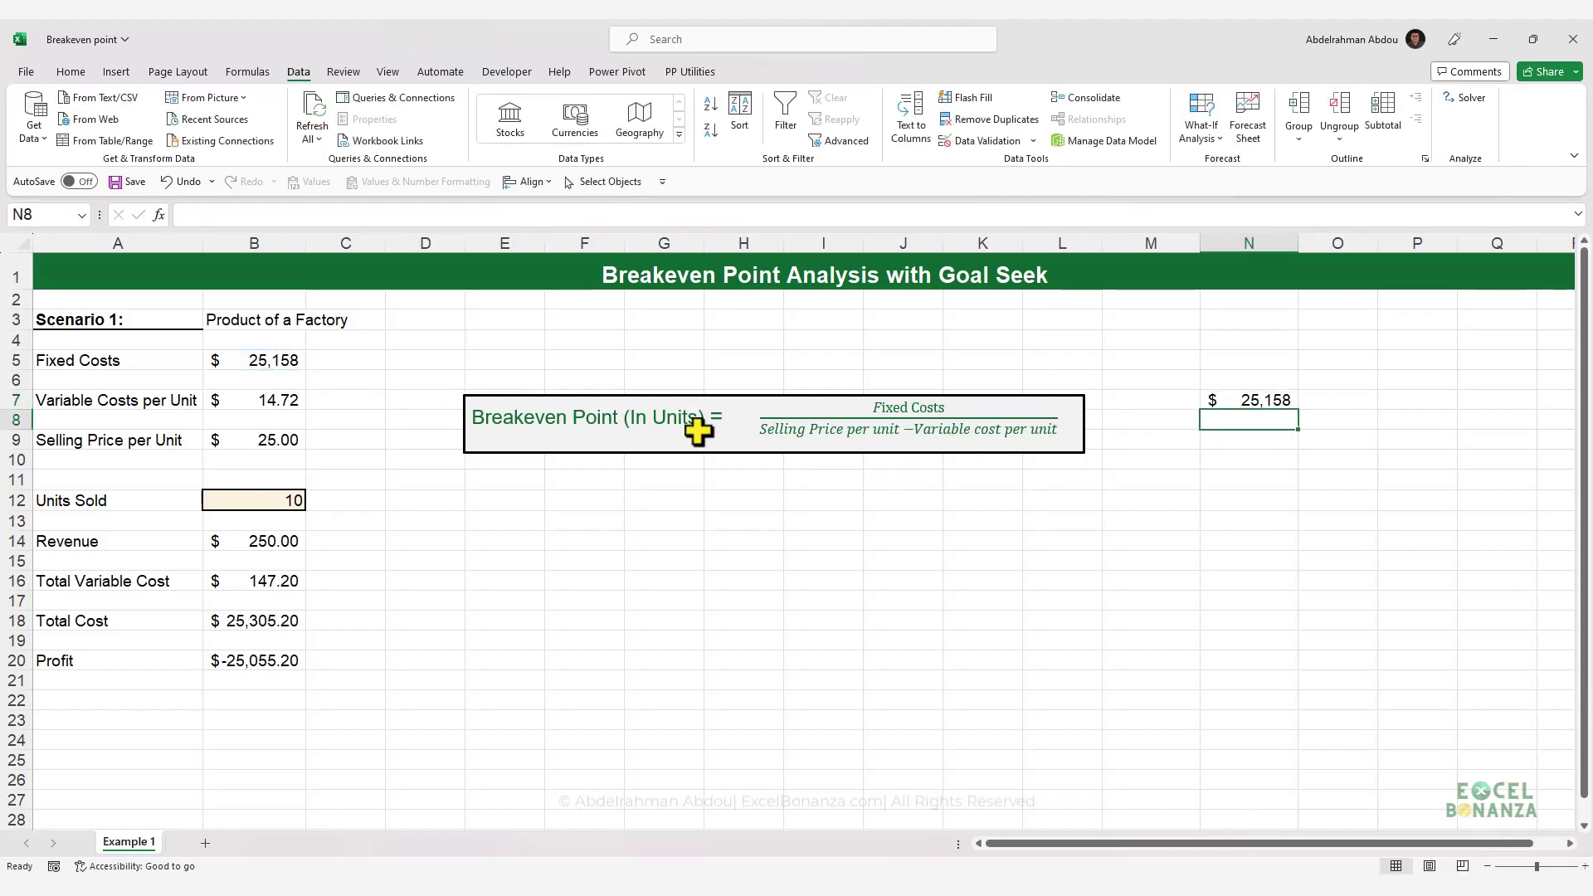
{"action": "type", "text": "="}
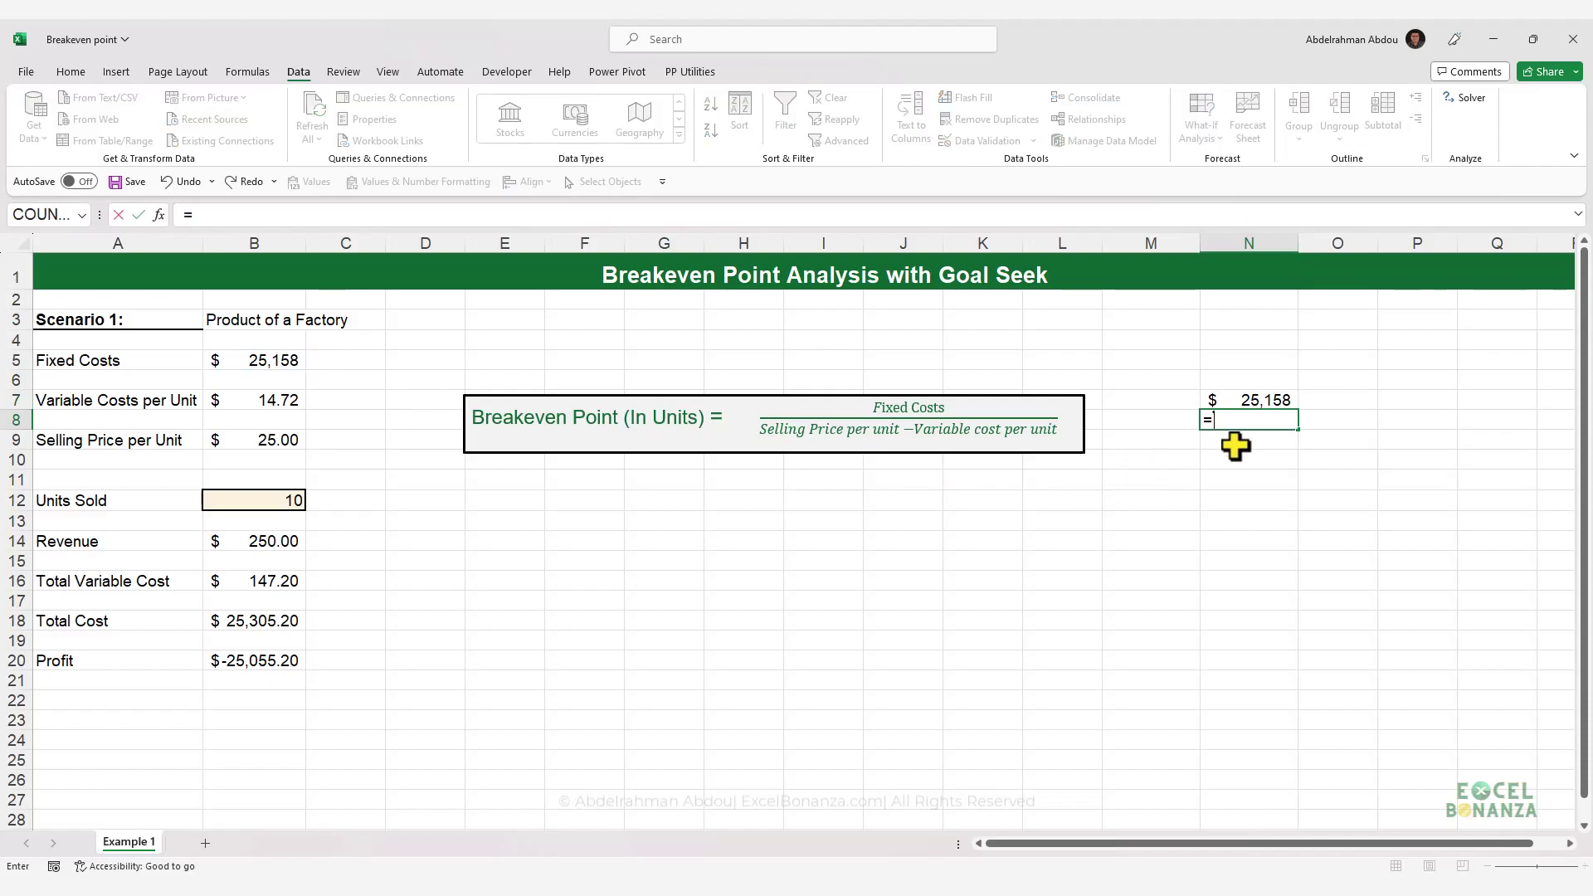
{"action": "left_click", "coordinate": [243, 442]}
{"action": "type", "text": "-"}
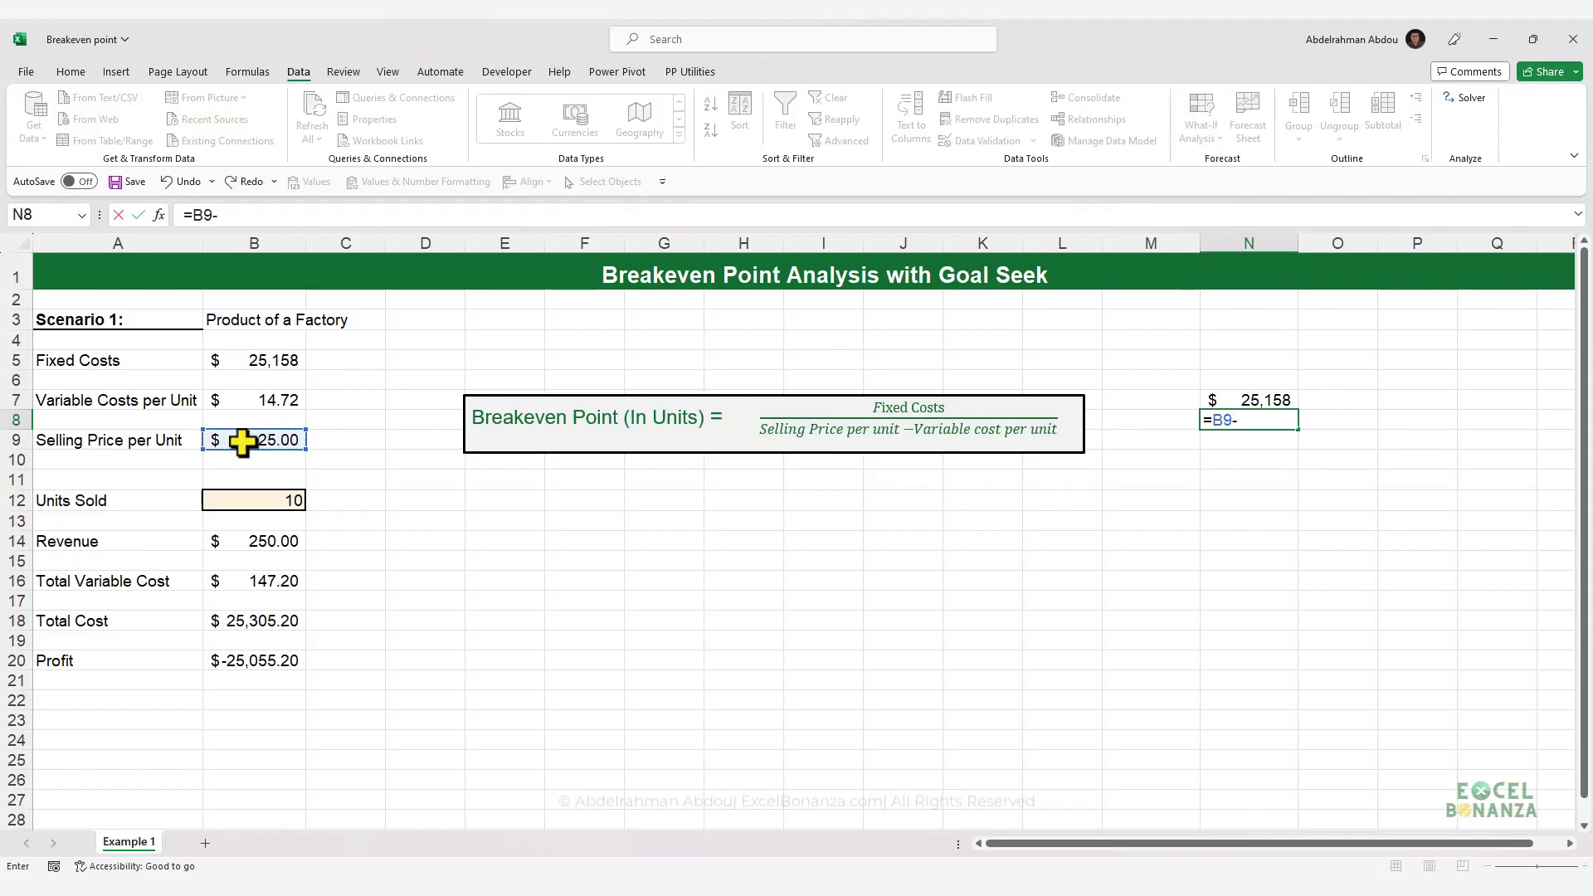
{"action": "left_click", "coordinate": [257, 401]}
{"action": "key", "text": "Return"}
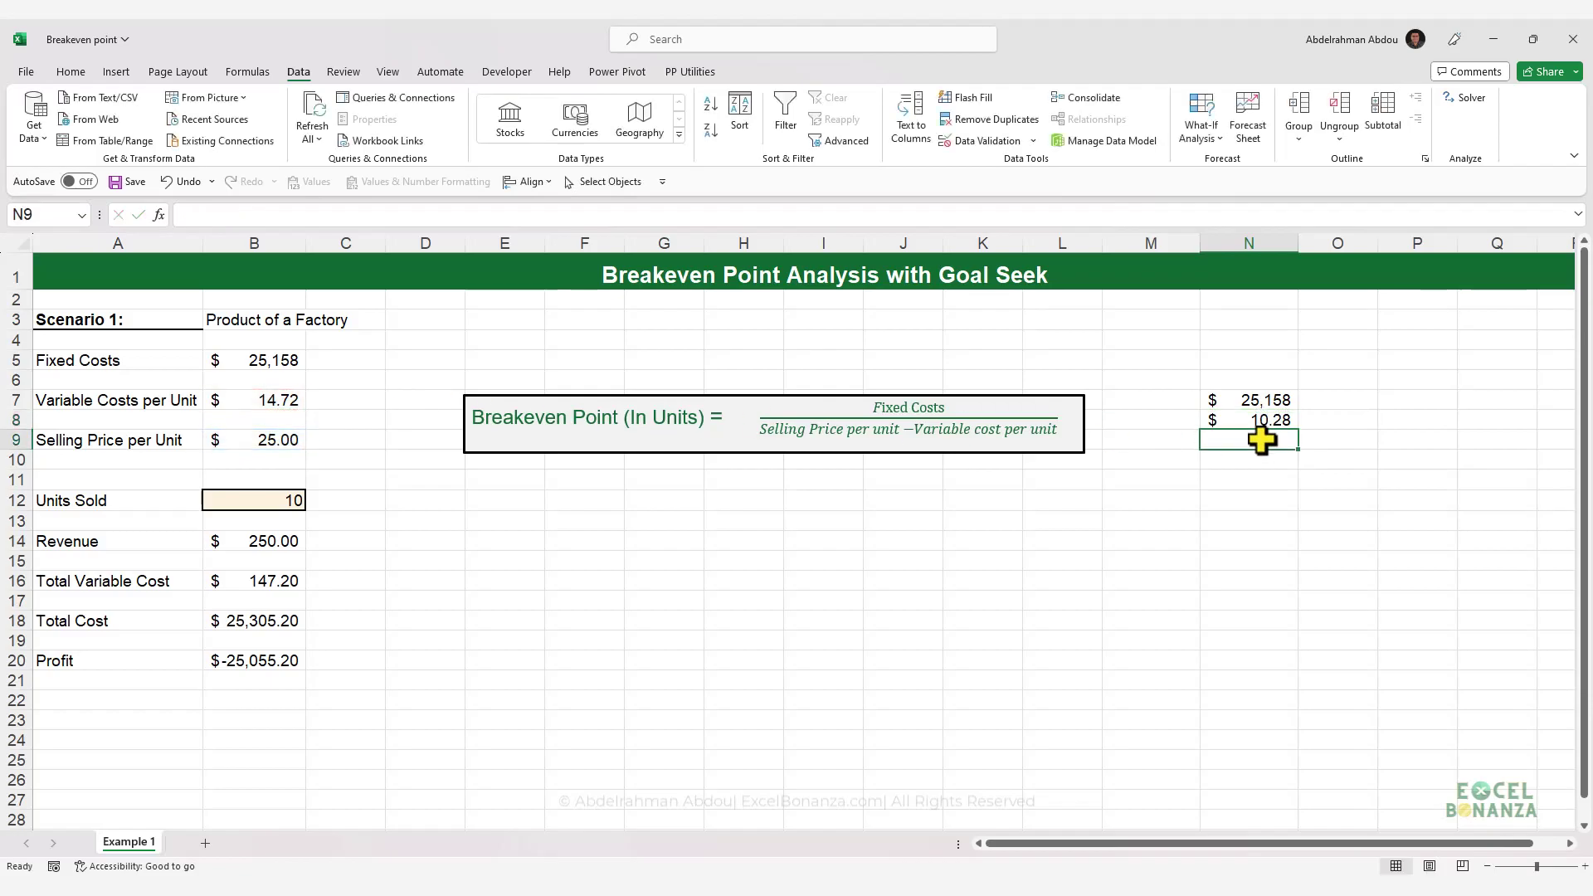
Compute breakeven units =N7/N8 in N9, giving 2447.27626
{"action": "type", "text": "="}
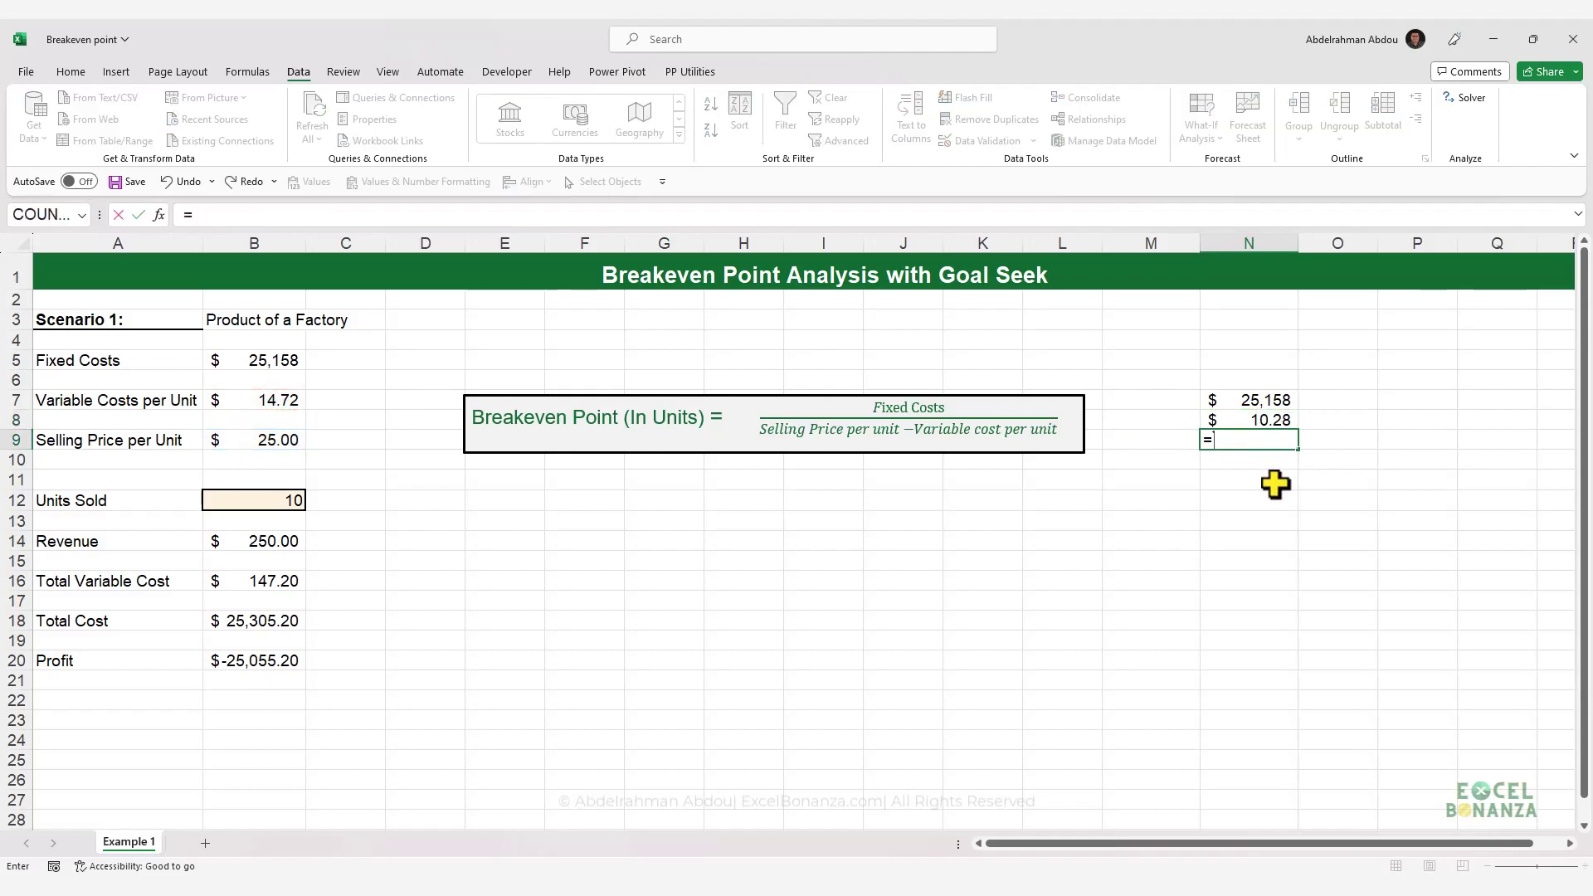
{"action": "left_click", "coordinate": [1270, 397]}
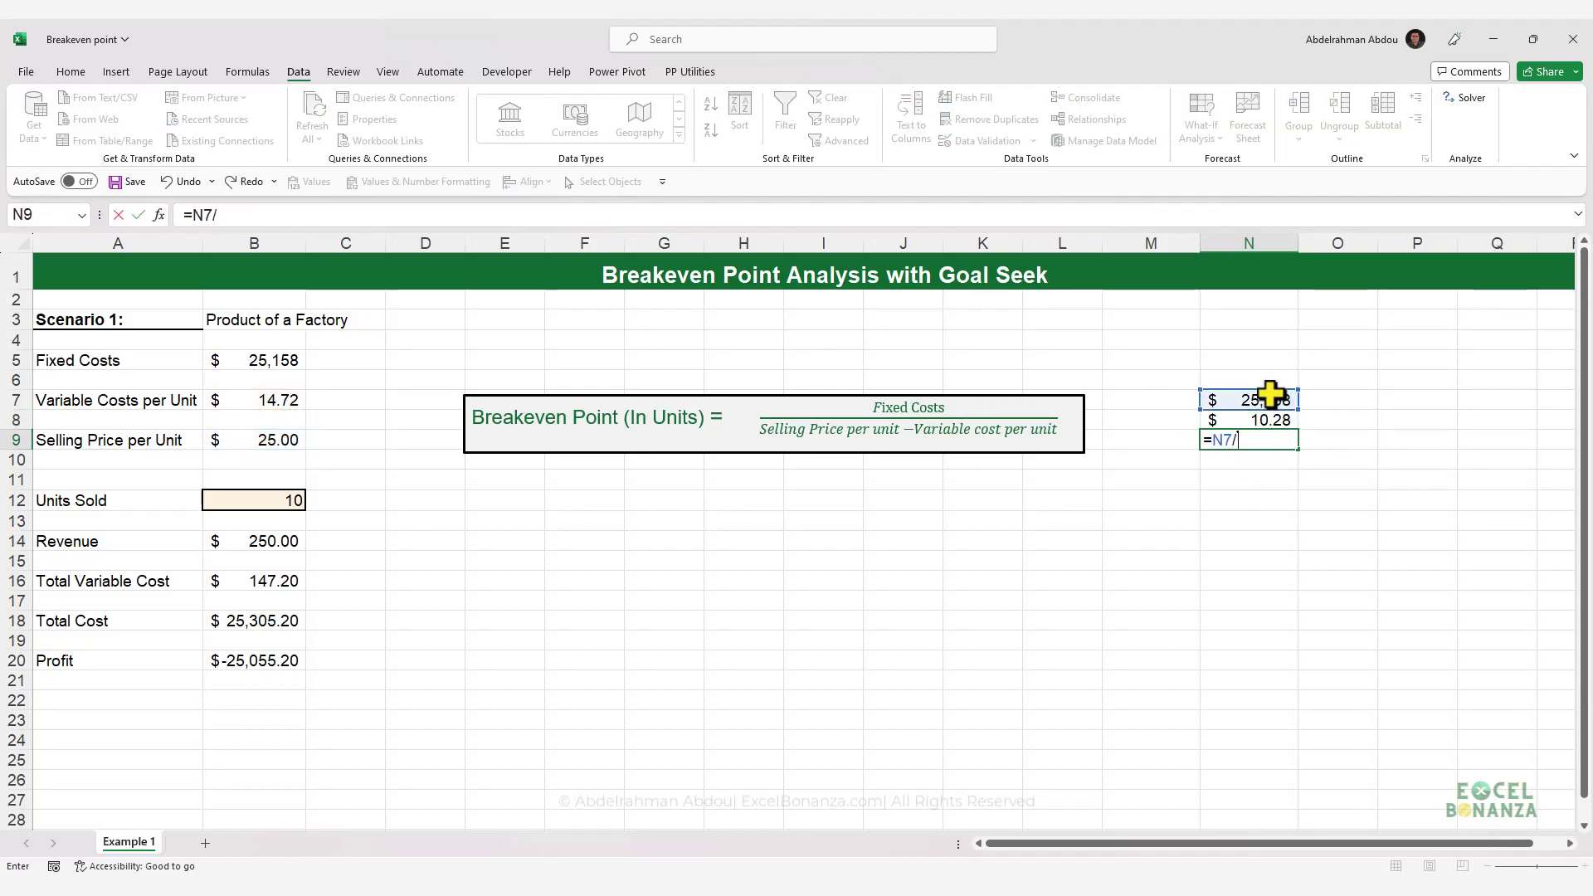
{"action": "left_click", "coordinate": [1268, 419]}
{"action": "key", "text": "Return"}
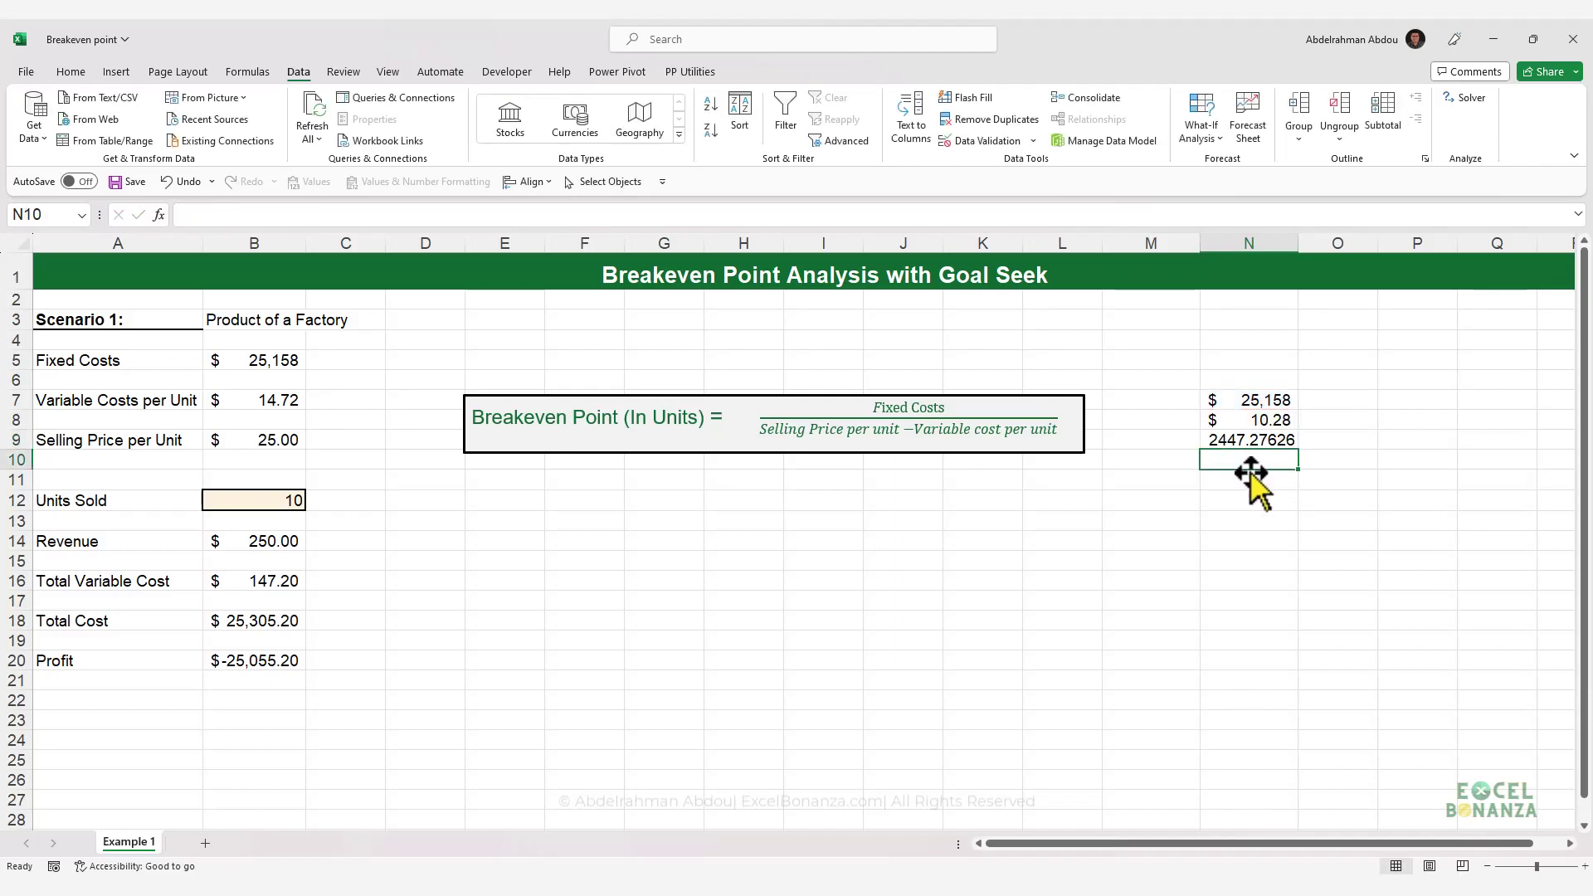
{"action": "key", "text": "Up"}
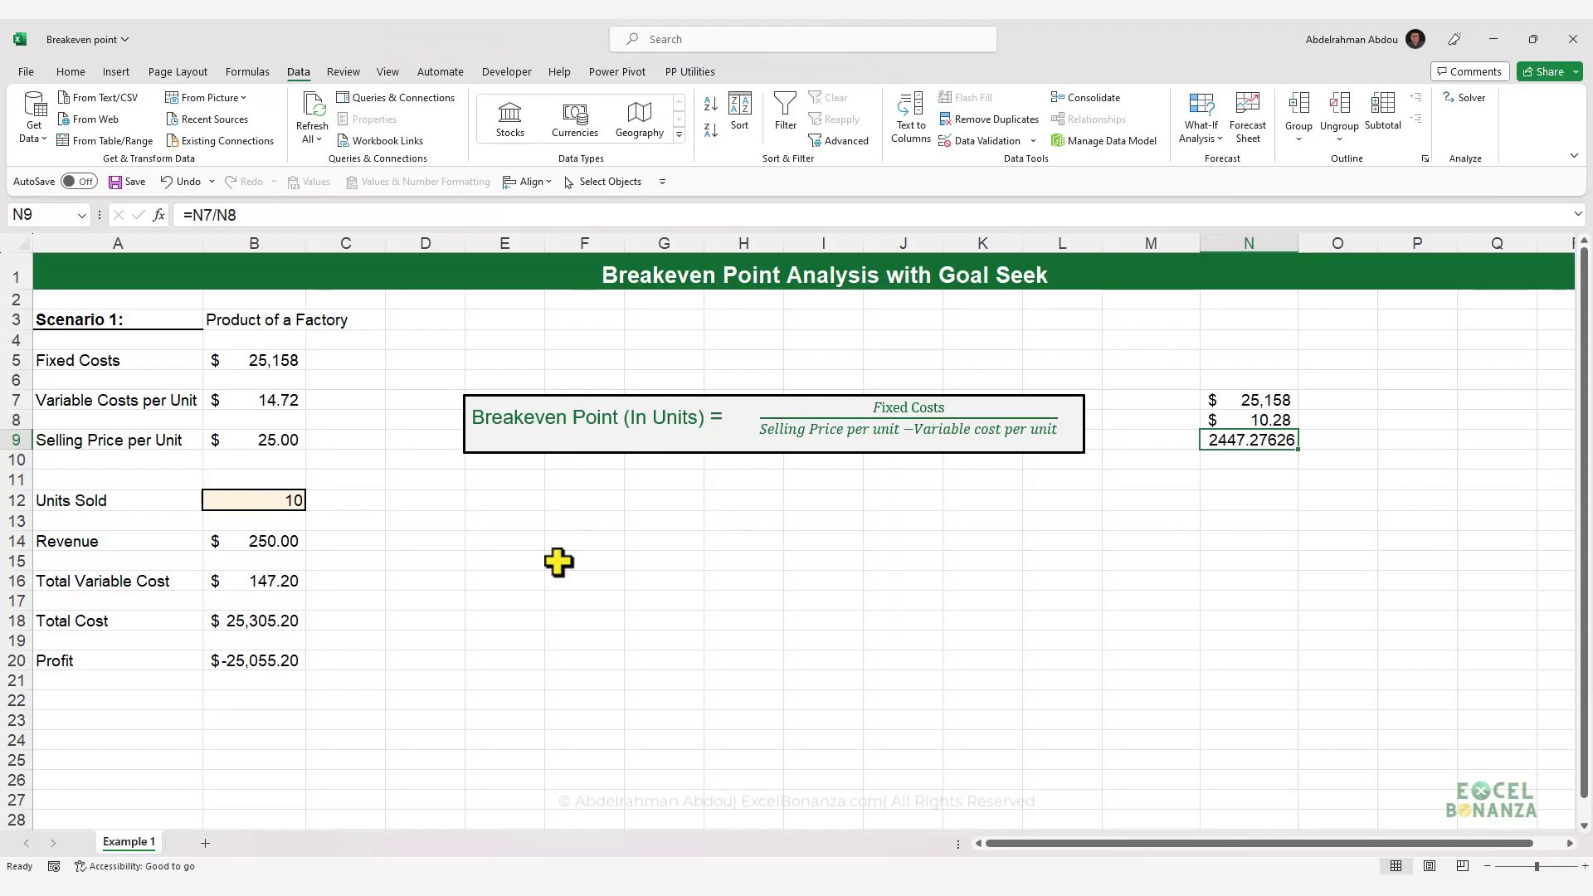
{"action": "left_click", "coordinate": [231, 657]}
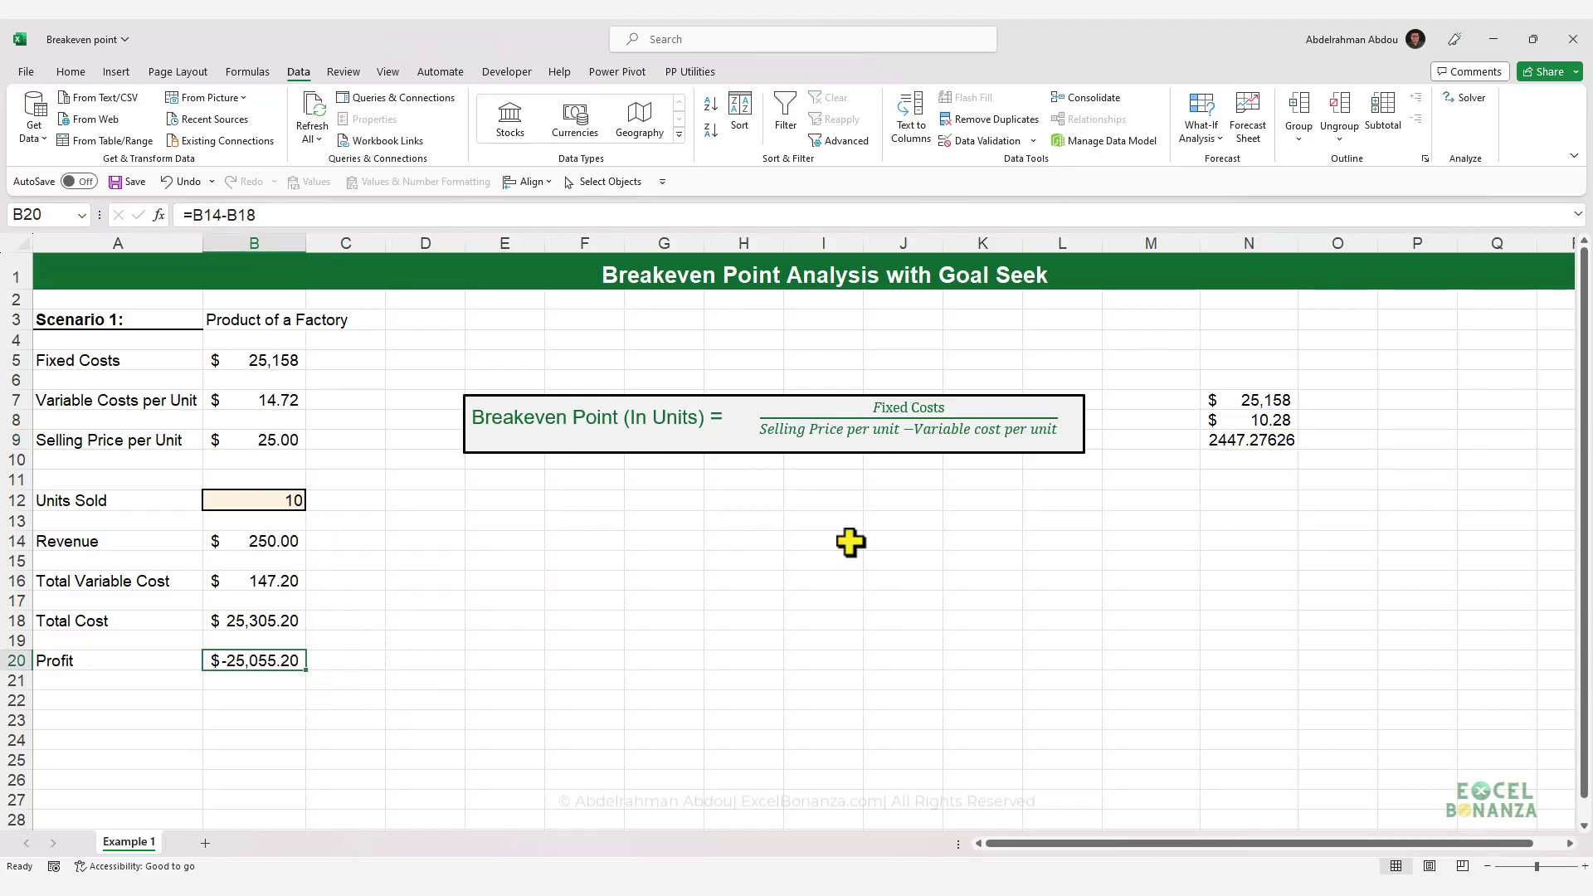
{"action": "left_click", "coordinate": [1243, 448]}
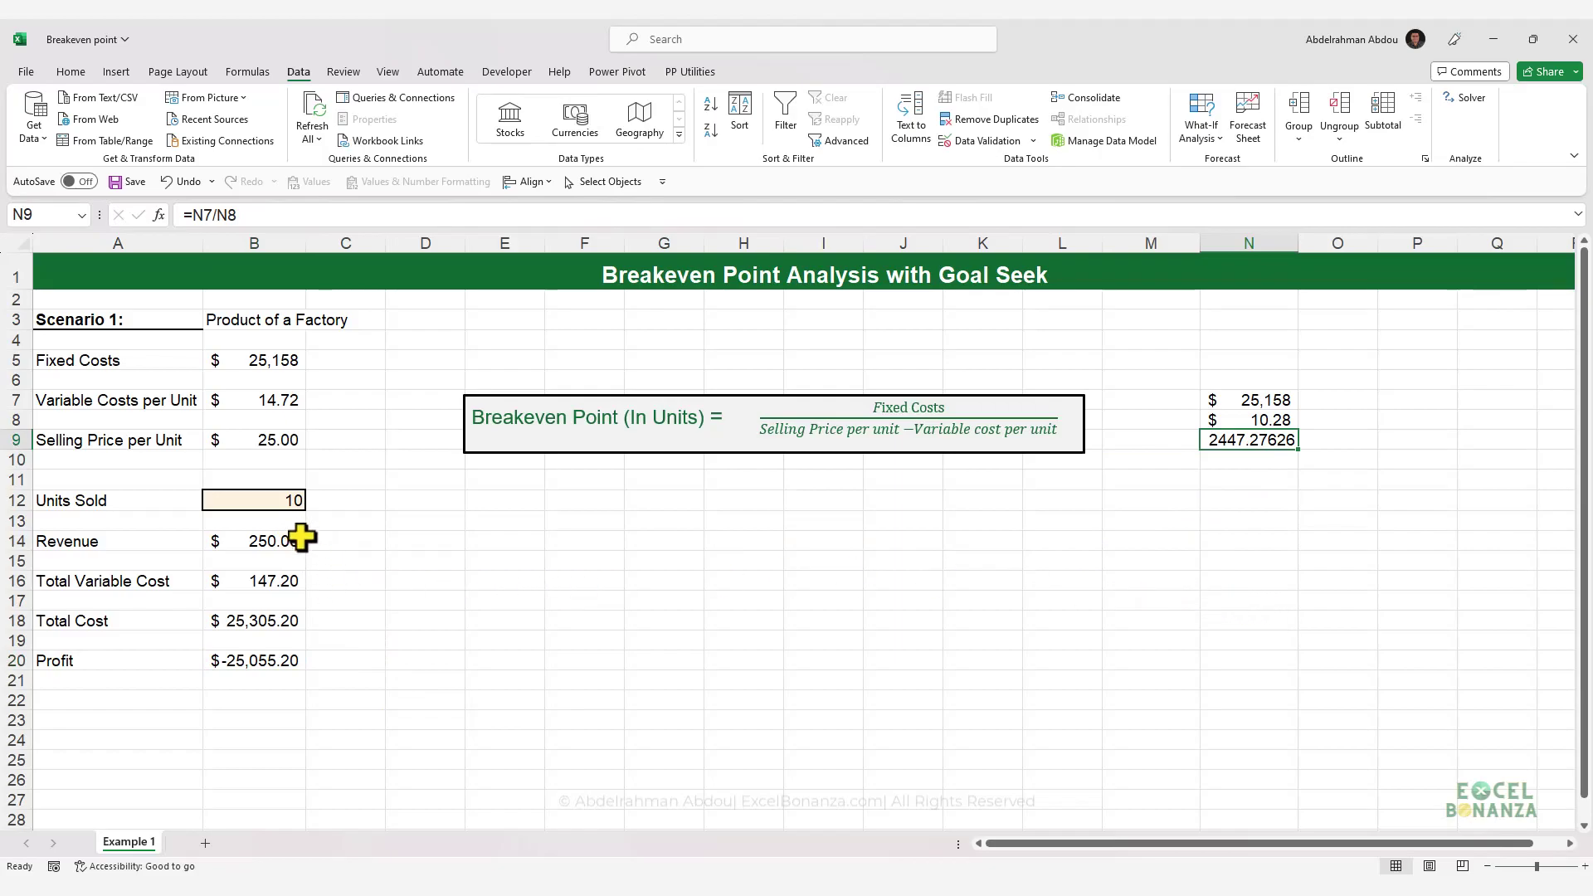
{"action": "left_click", "coordinate": [293, 503]}
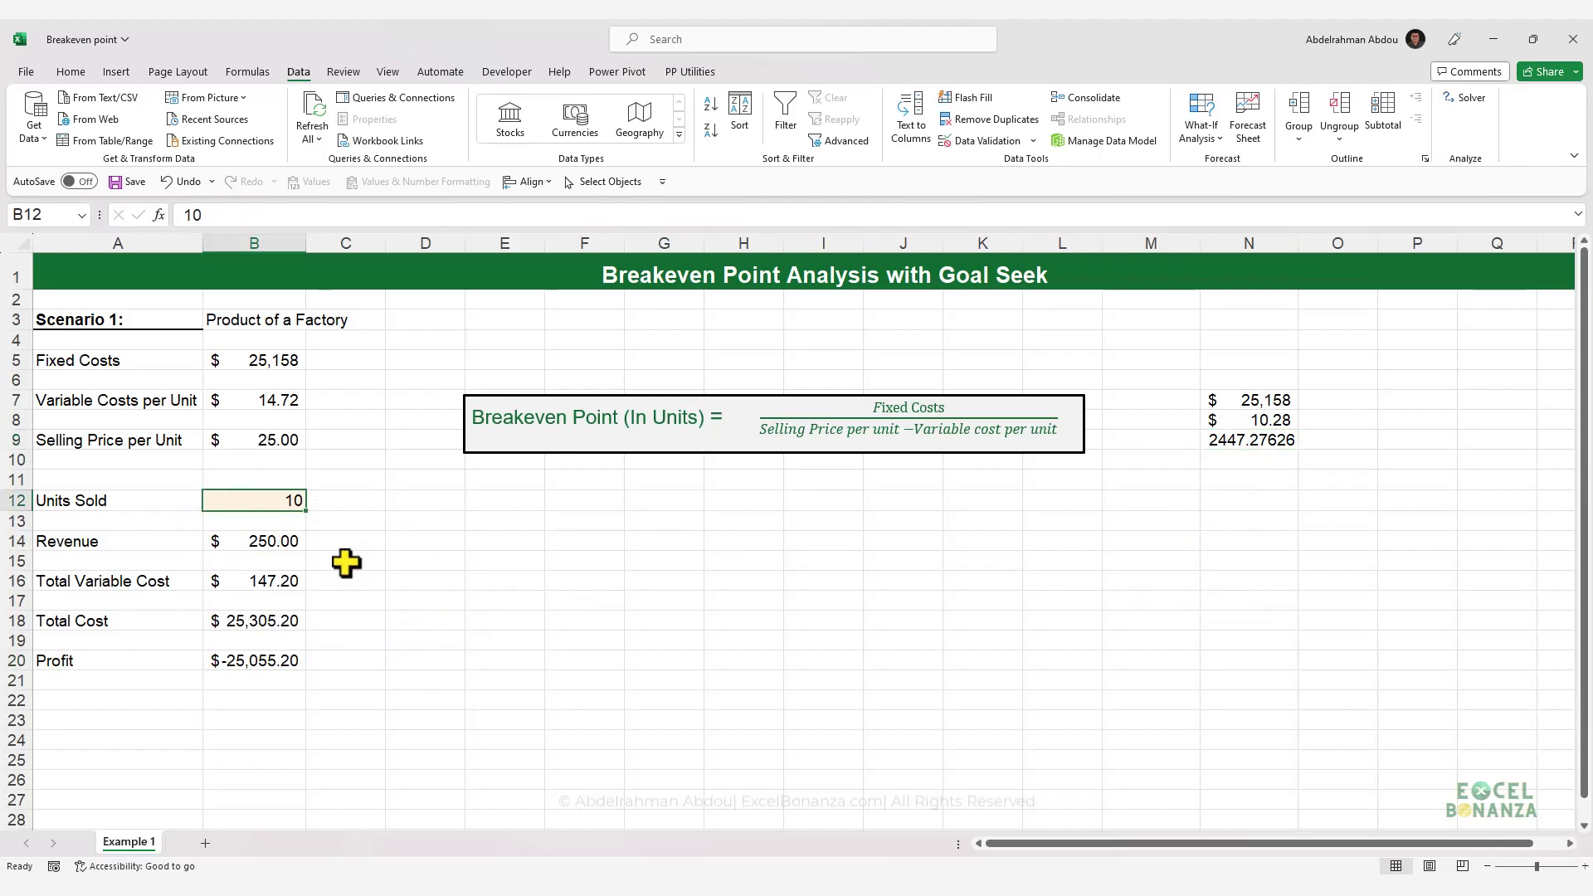
{"action": "left_click", "coordinate": [240, 661]}
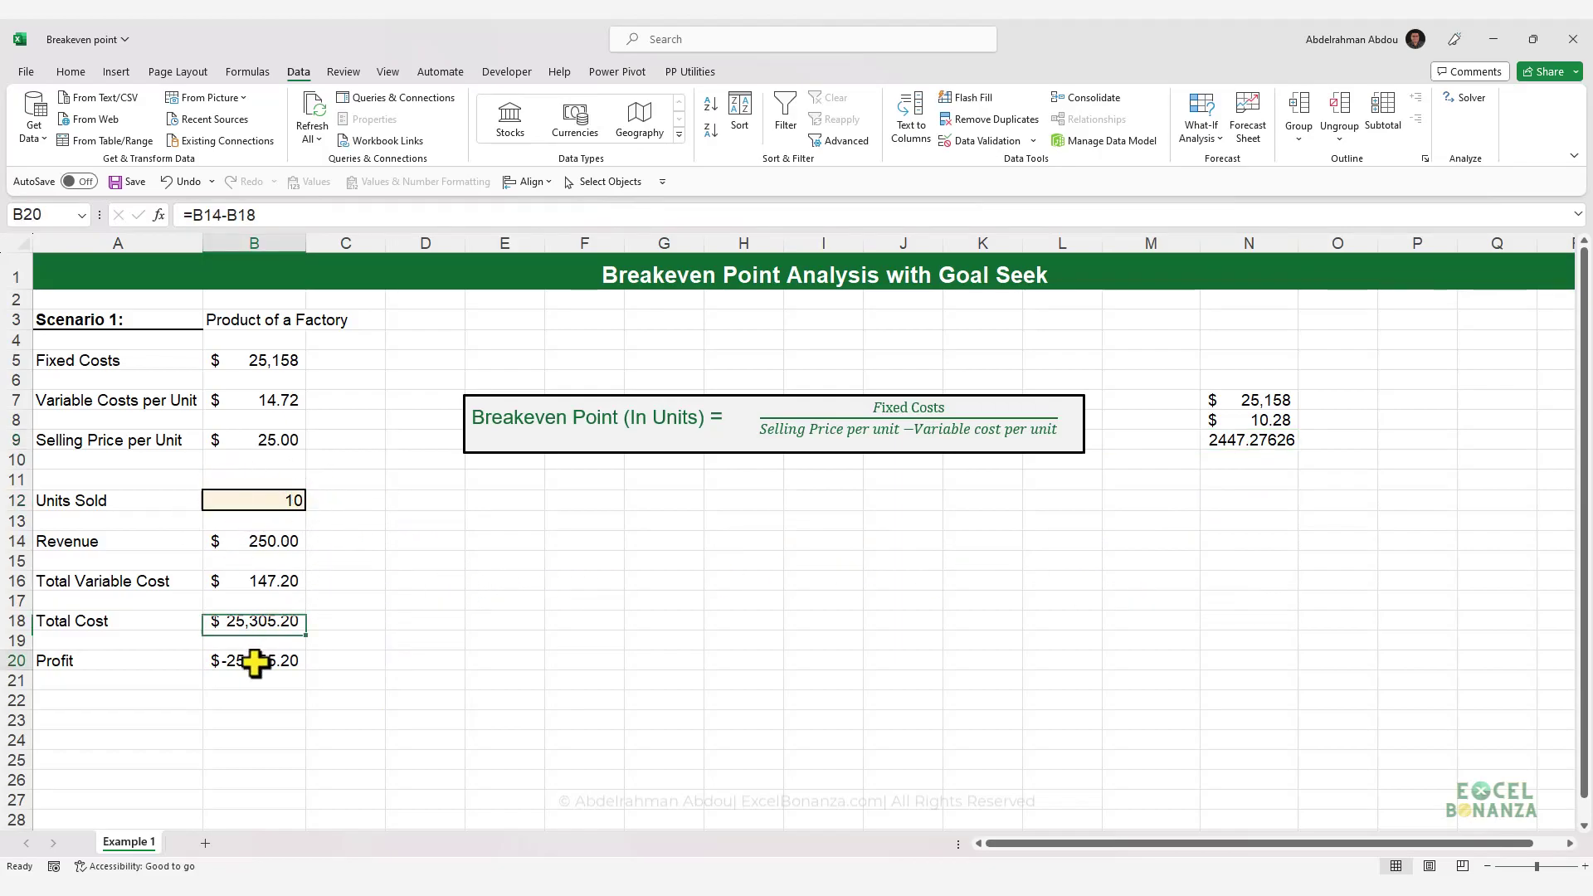
{"action": "left_click", "coordinate": [270, 500]}
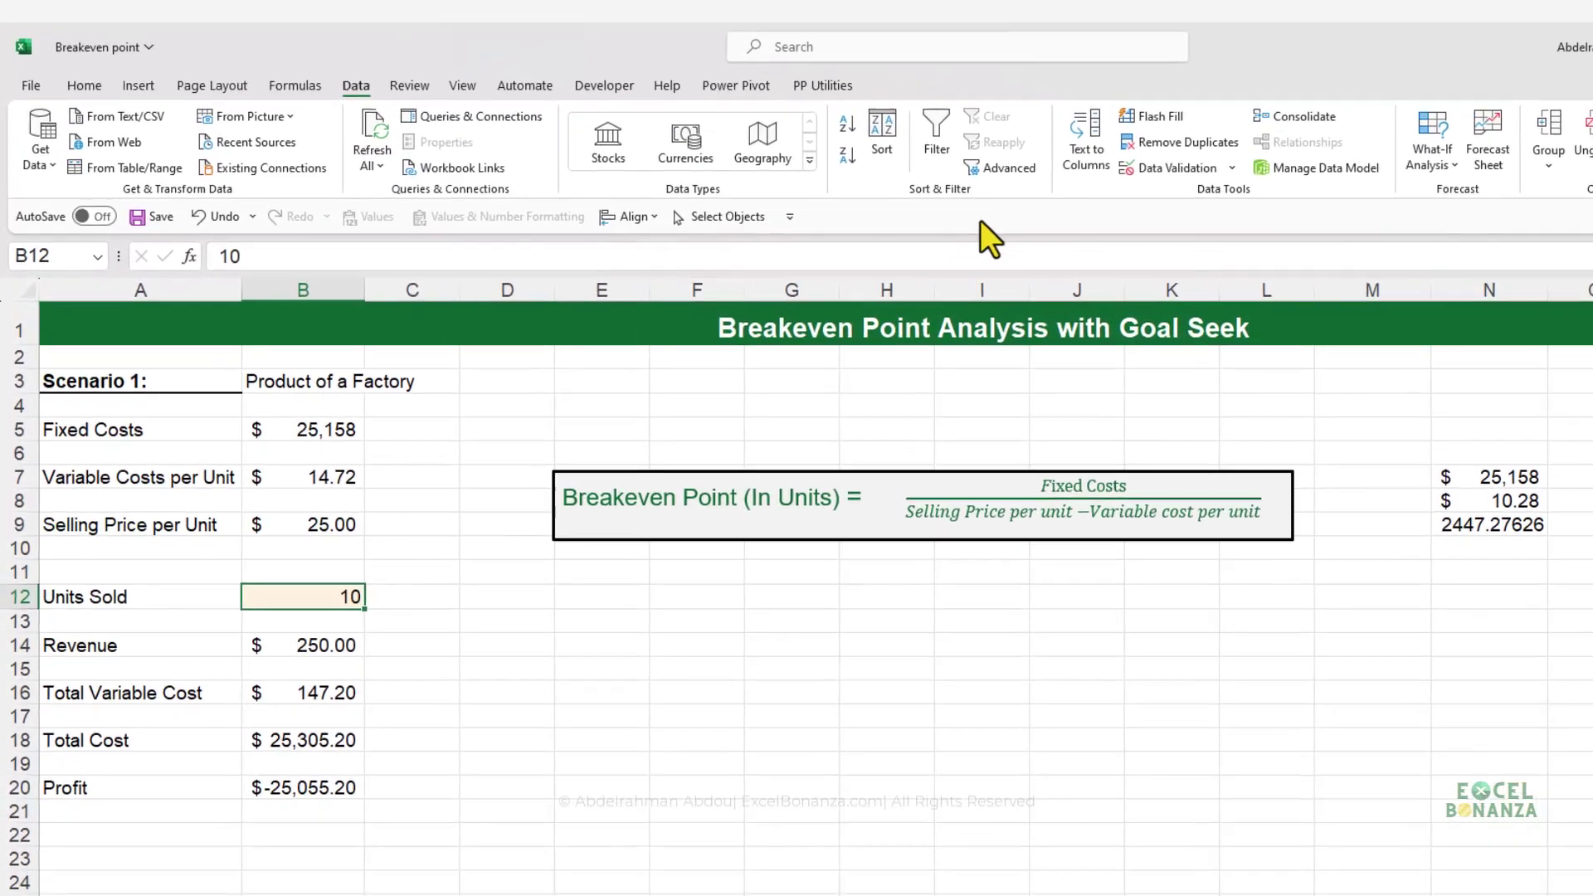
Start Goal Seek from What-If Analysis with the Set cell pointing to Profit $B$20
{"action": "left_click", "coordinate": [1436, 153]}
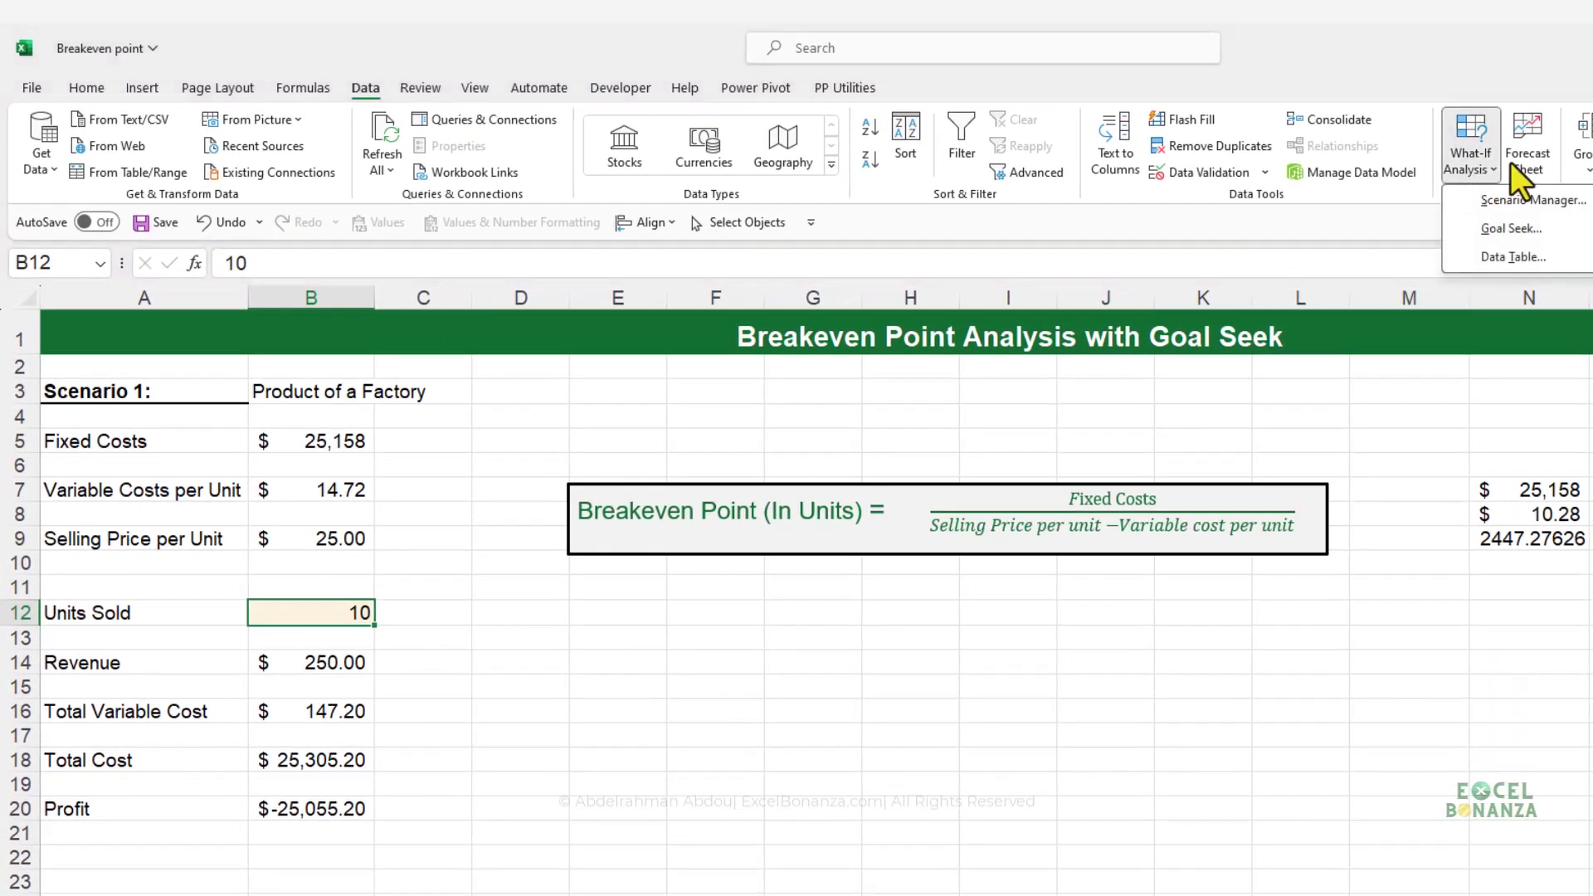
{"action": "left_click", "coordinate": [1513, 227]}
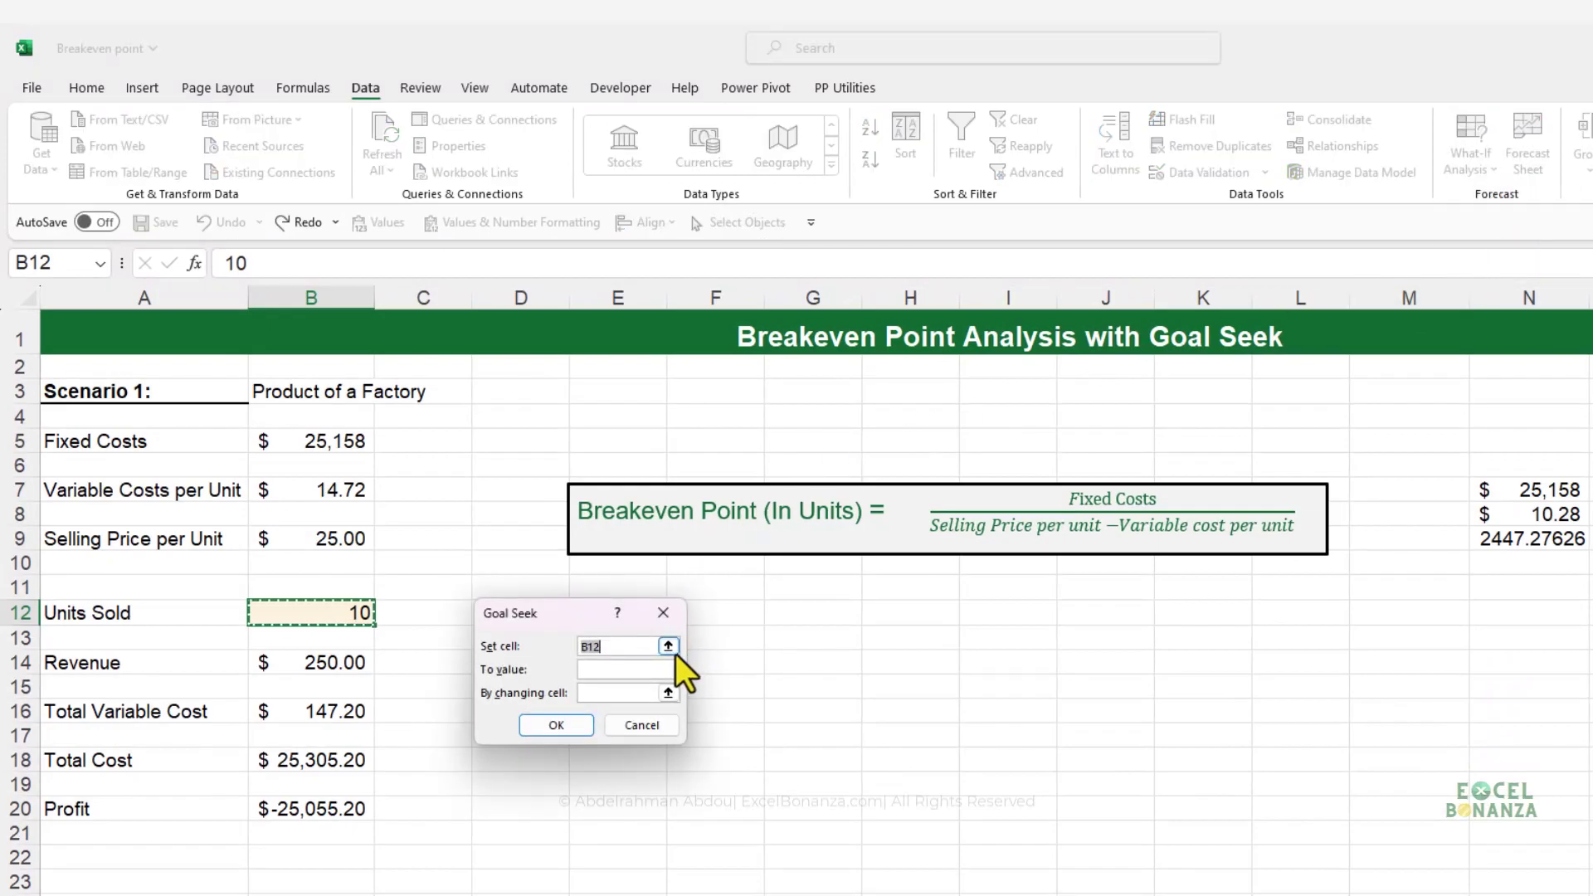
{"action": "left_click", "coordinate": [307, 813]}
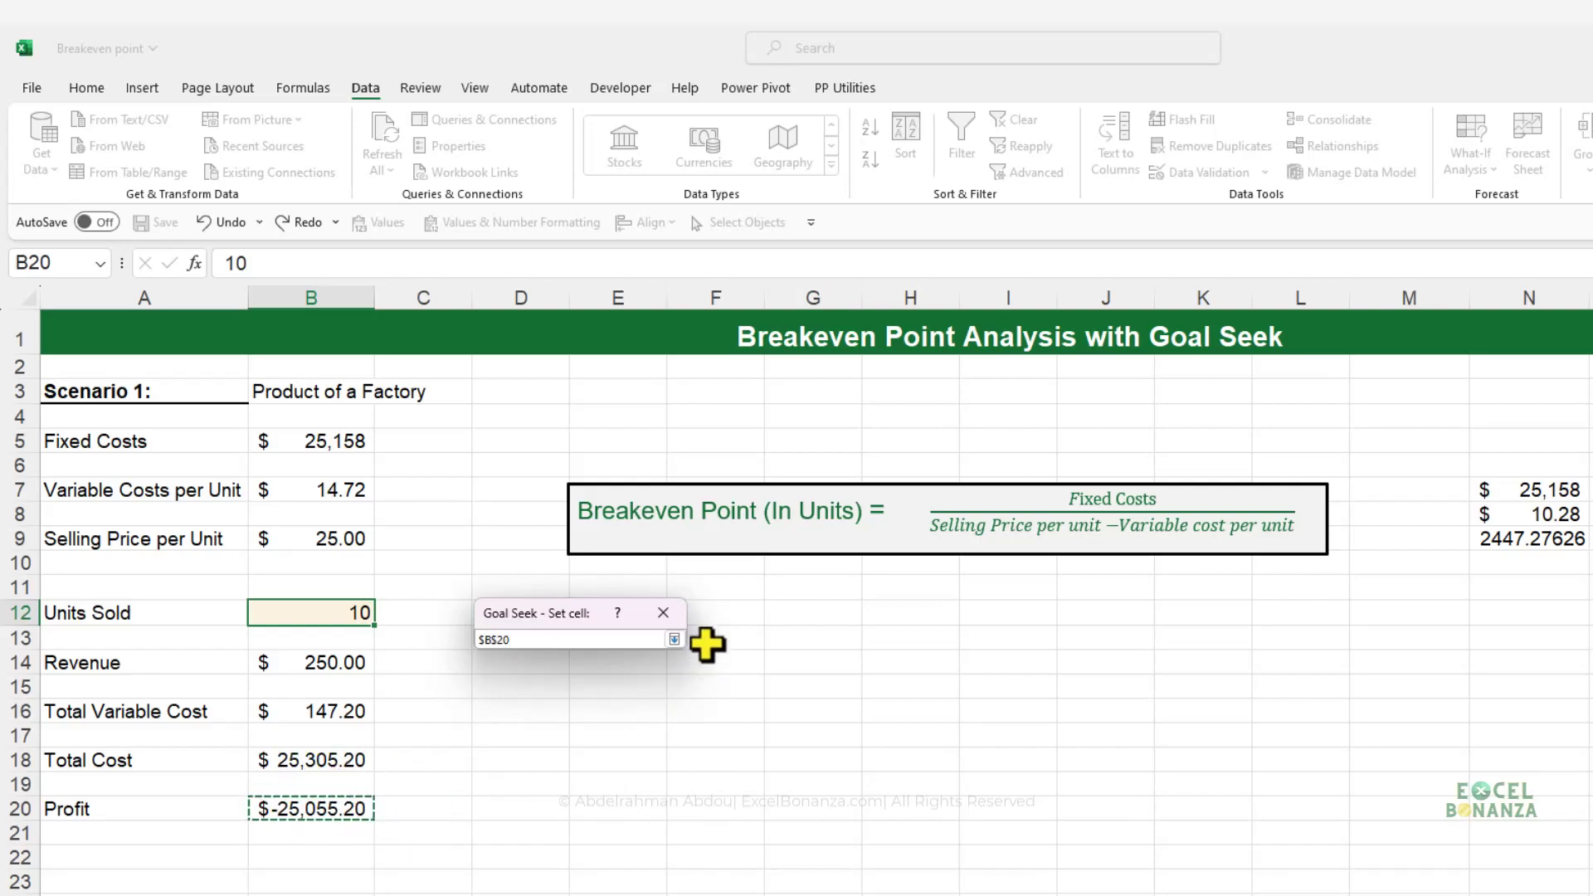
{"action": "left_click", "coordinate": [673, 640]}
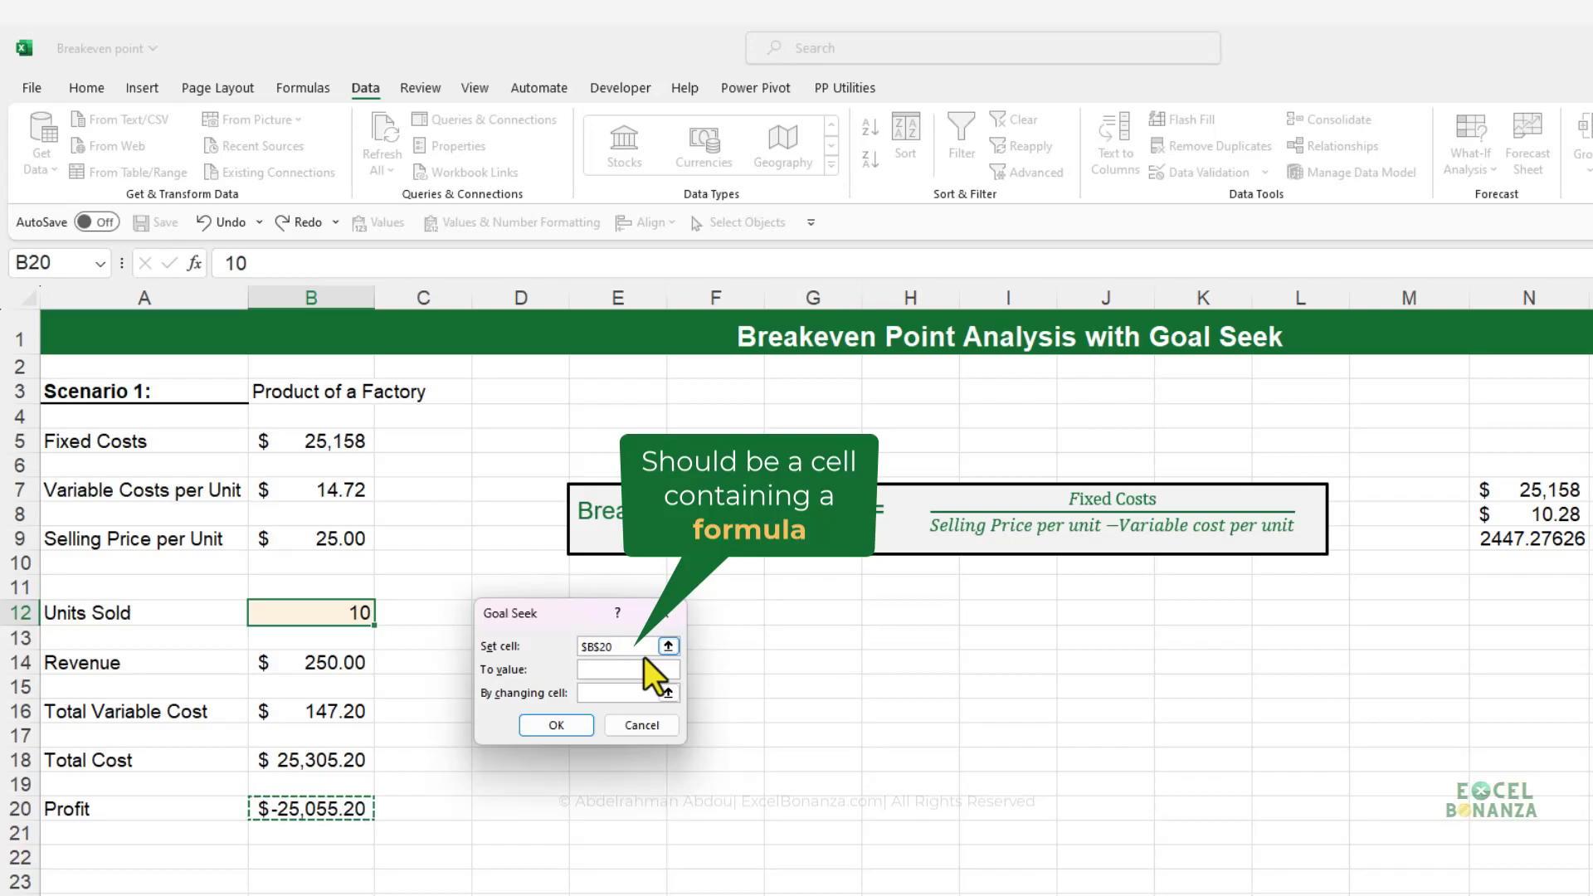
Give Goal Seek a To value of 0 and Units Sold B12 as the changing cell, then run it
{"action": "left_click", "coordinate": [607, 672]}
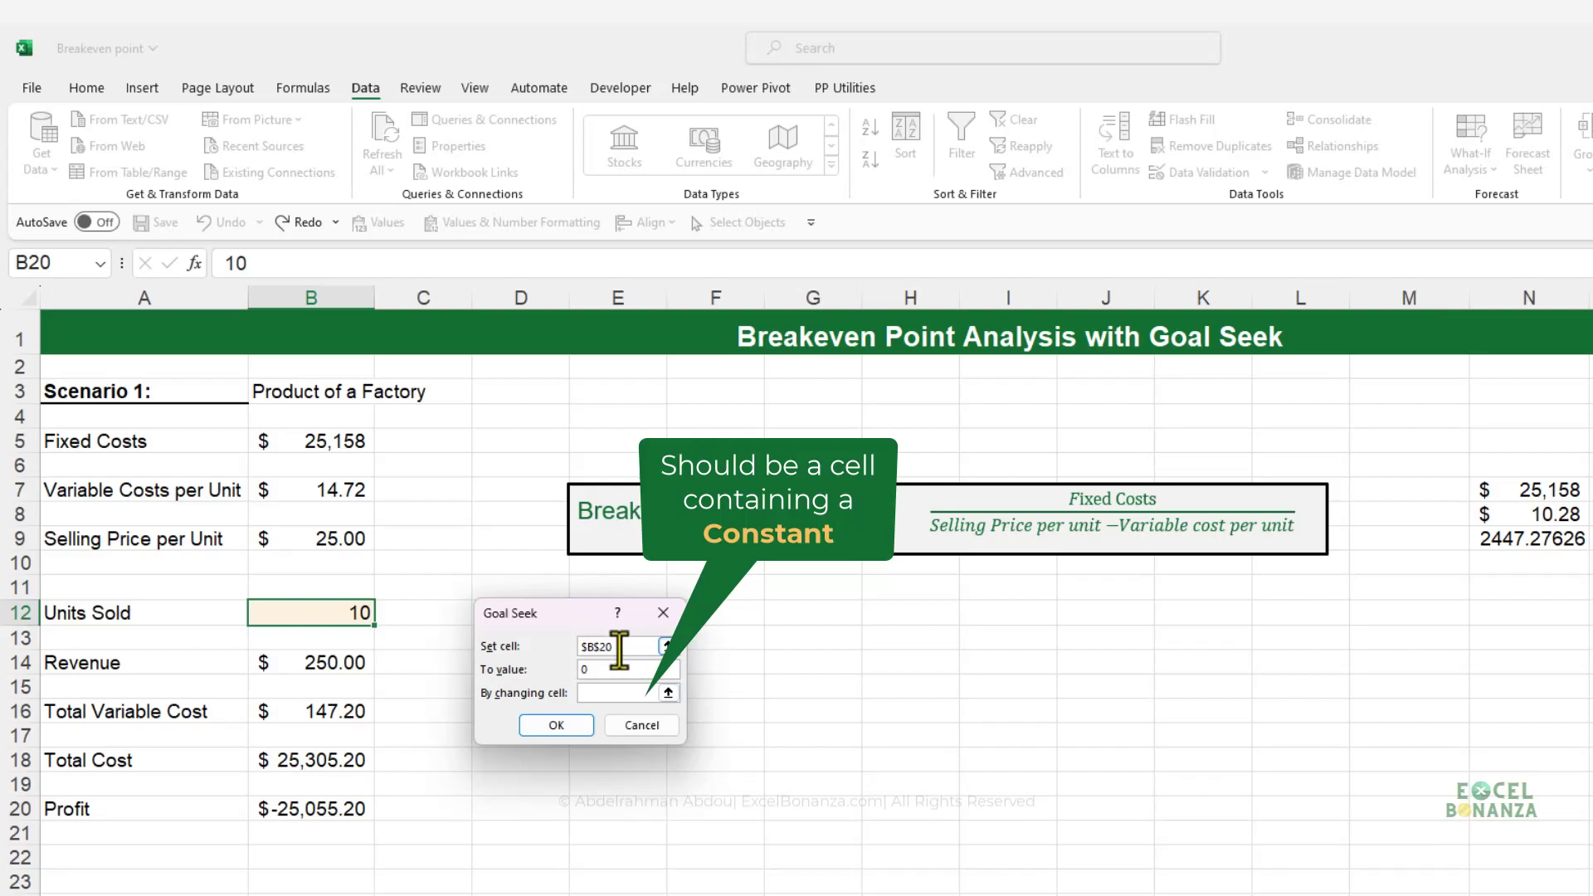
{"action": "left_click", "coordinate": [669, 694]}
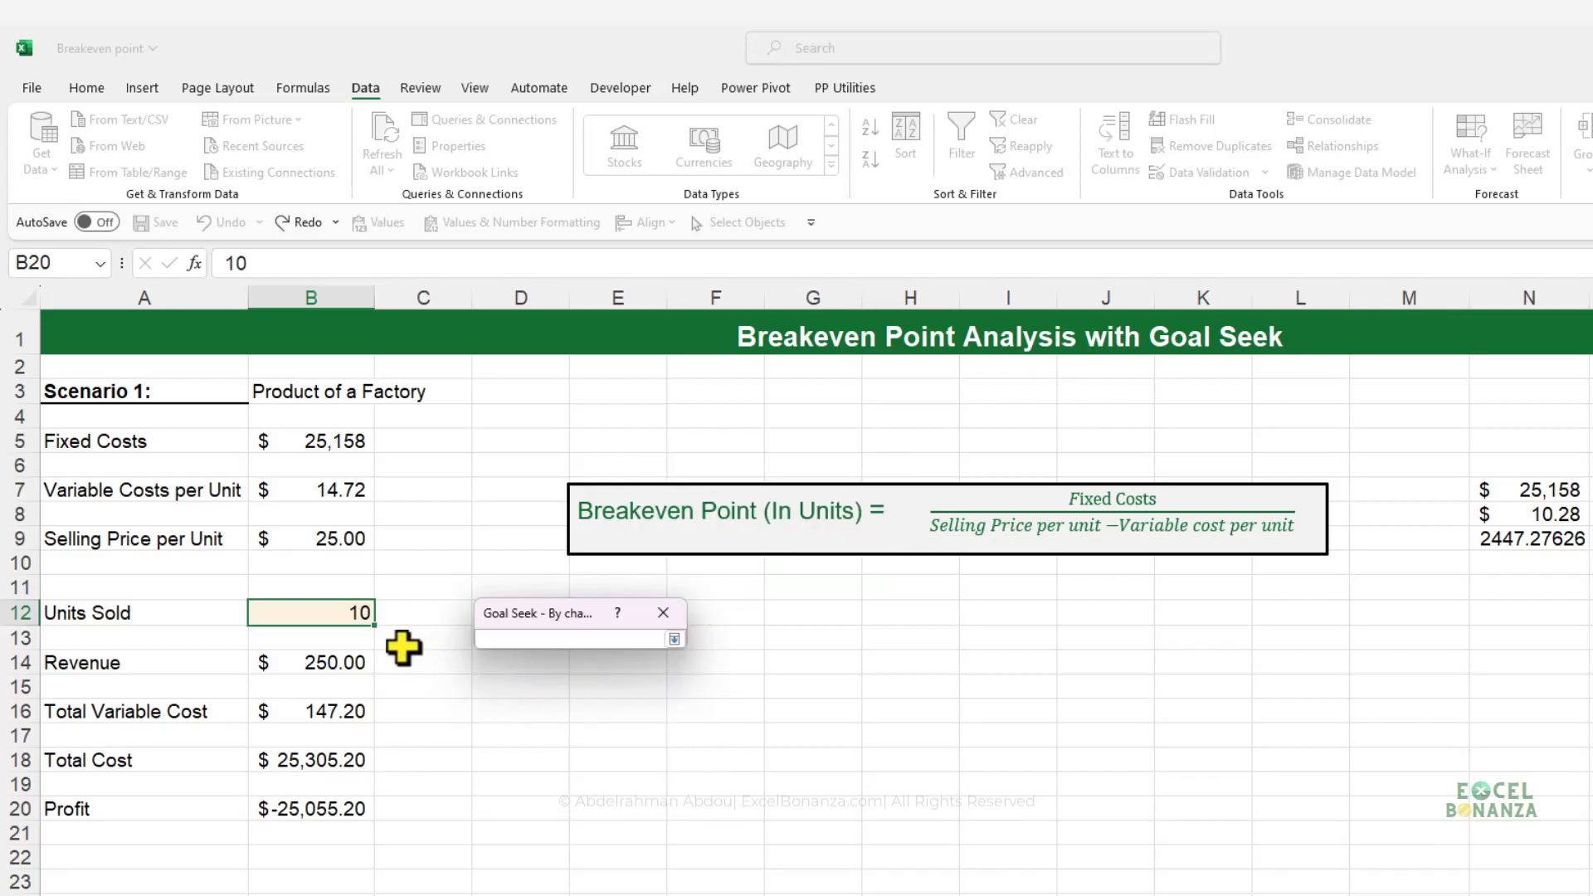
{"action": "left_click", "coordinate": [319, 618]}
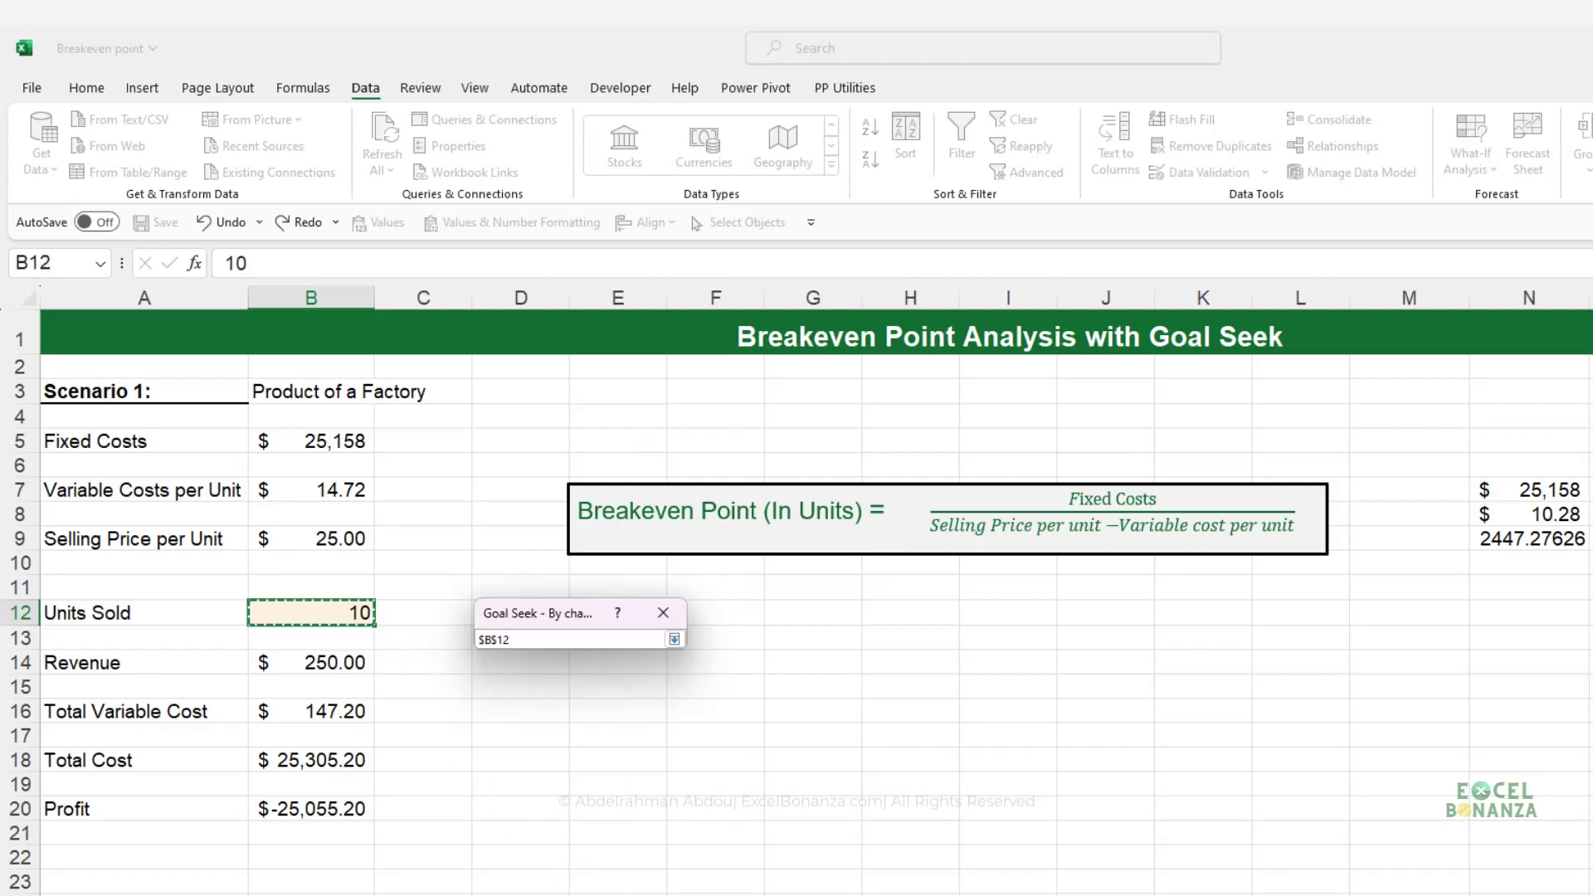
{"action": "left_click", "coordinate": [677, 638]}
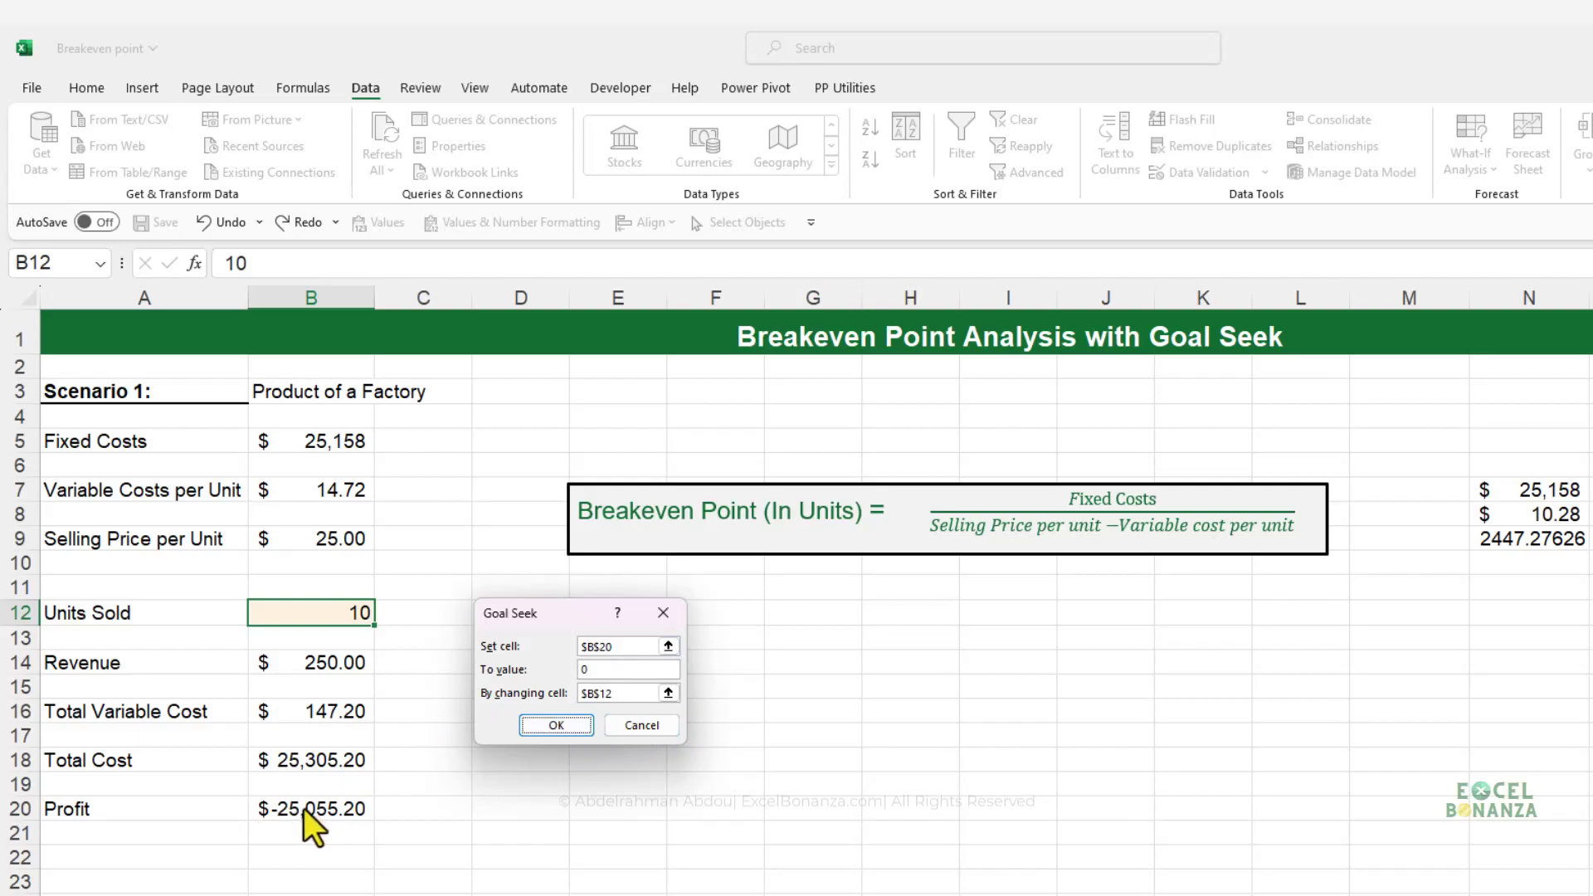
{"action": "left_click", "coordinate": [562, 733]}
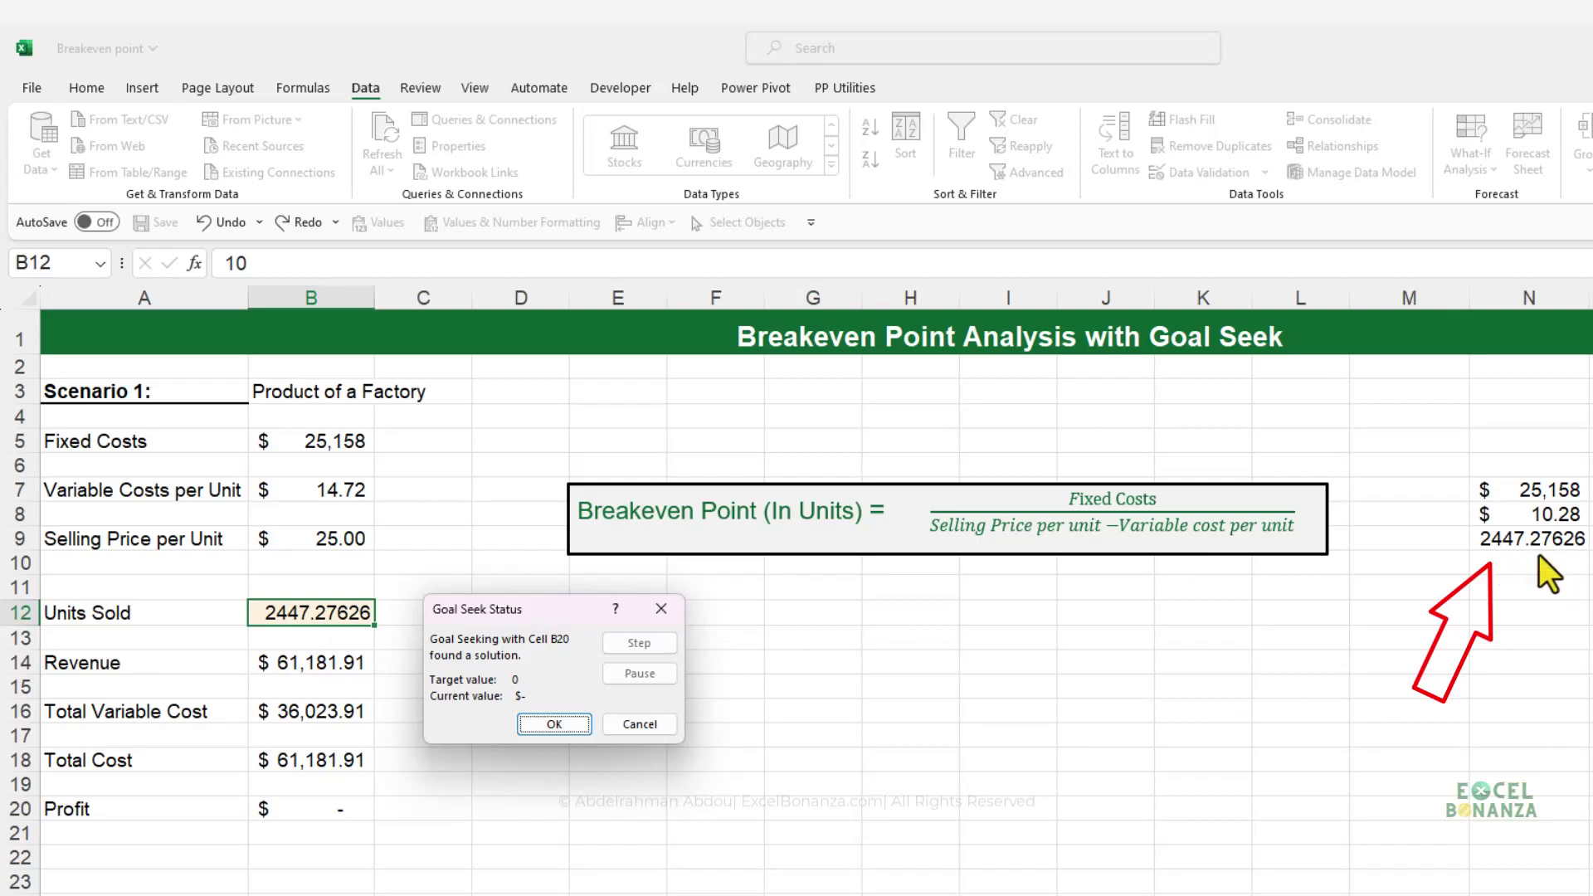
Accept the Goal Seek result of 2447.27626 units sold with zero profit
{"action": "left_click", "coordinate": [553, 725]}
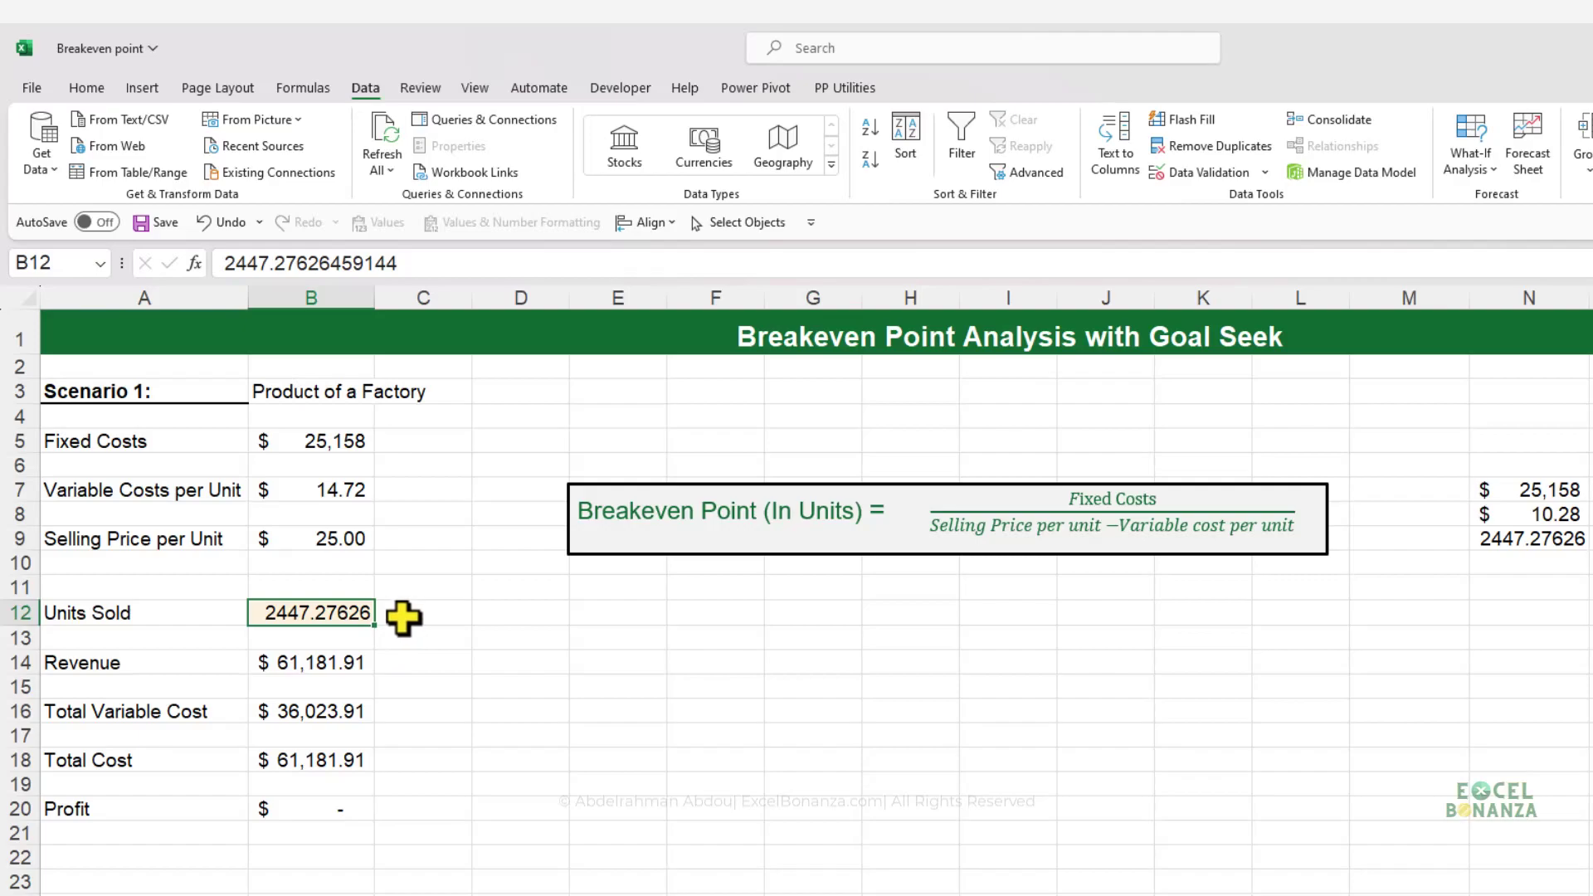
Enter 1000 in Units Sold B12, leaving Profit in B20 at -14,878.00
{"action": "left_click", "coordinate": [342, 539]}
{"action": "left_click", "coordinate": [324, 612]}
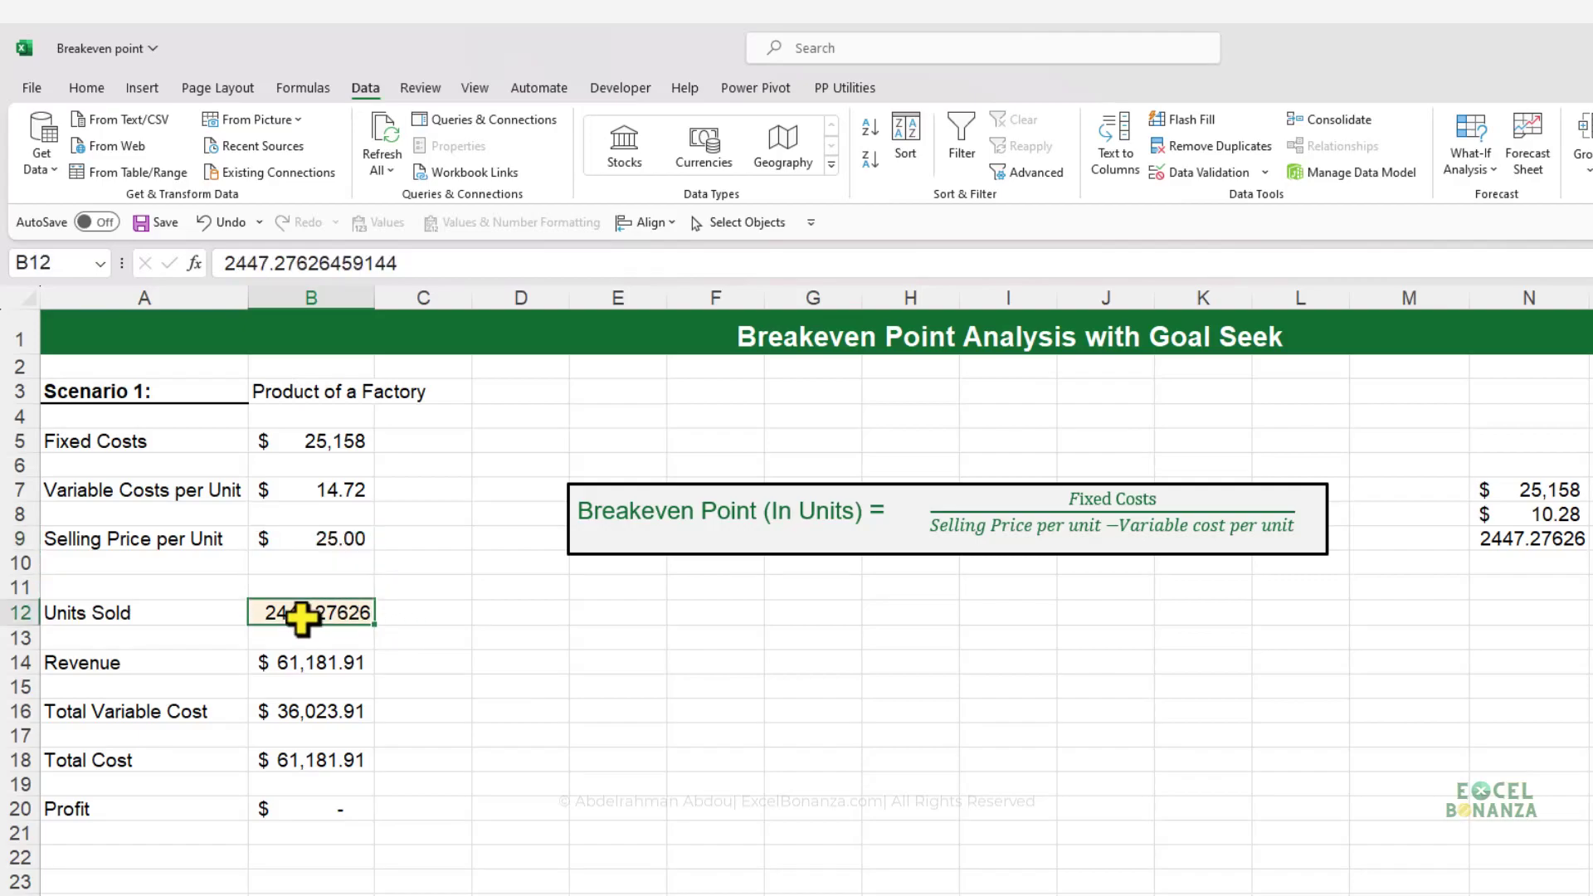
{"action": "type", "text": "1000"}
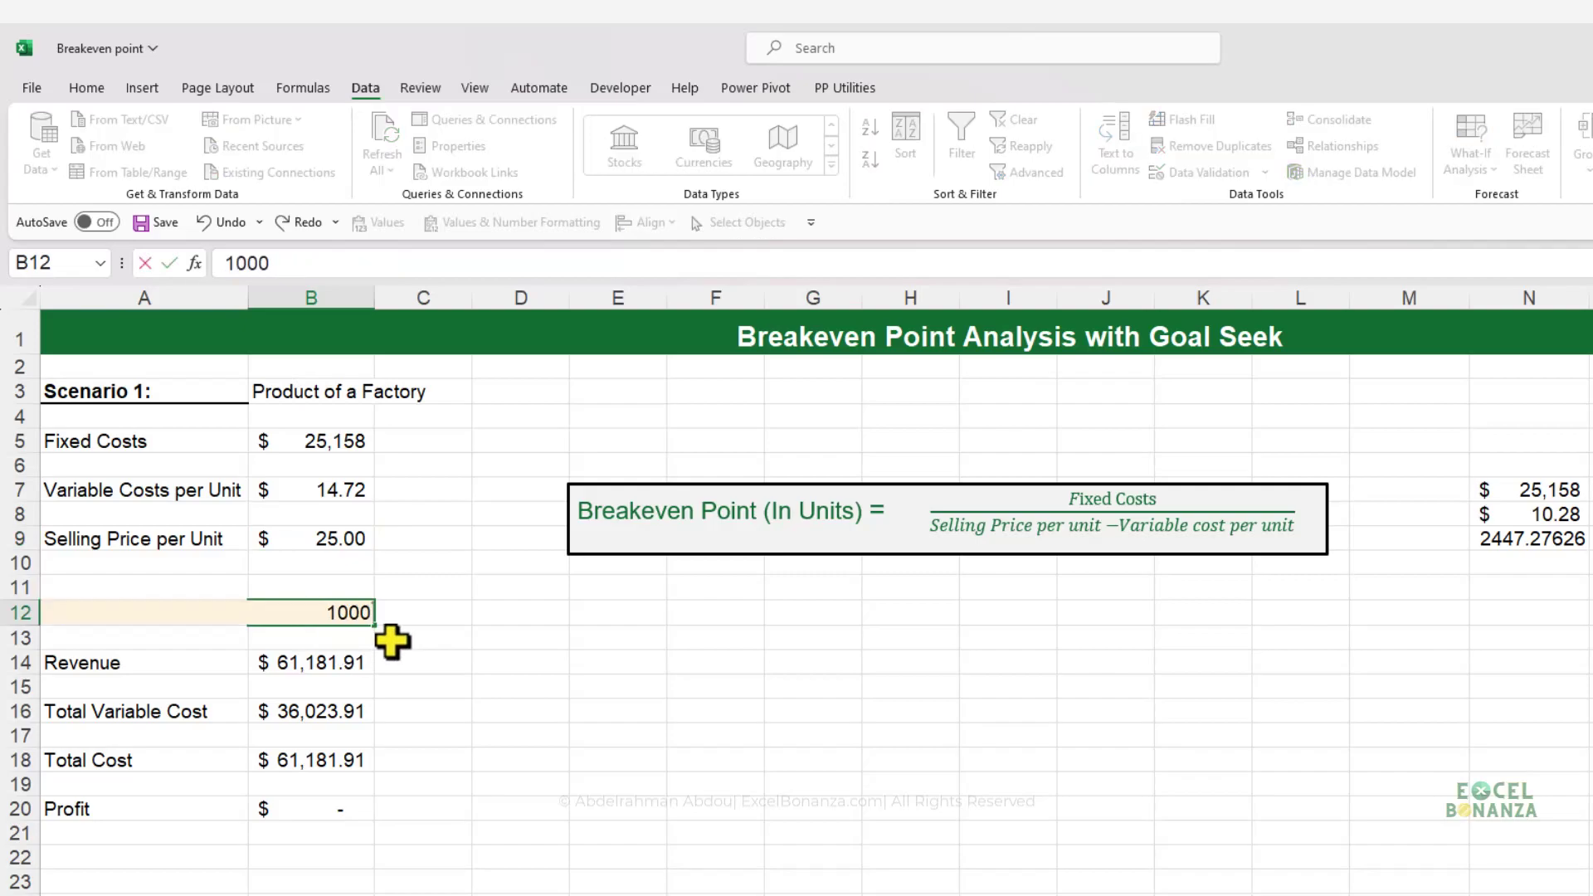
{"action": "key", "text": "Return"}
{"action": "key", "text": "Down"}
{"action": "key", "text": "Down"}
{"action": "key", "text": "Down"}
{"action": "key", "text": "Down"}
{"action": "key", "text": "Down"}
{"action": "key", "text": "Down"}
{"action": "key", "text": "Down"}
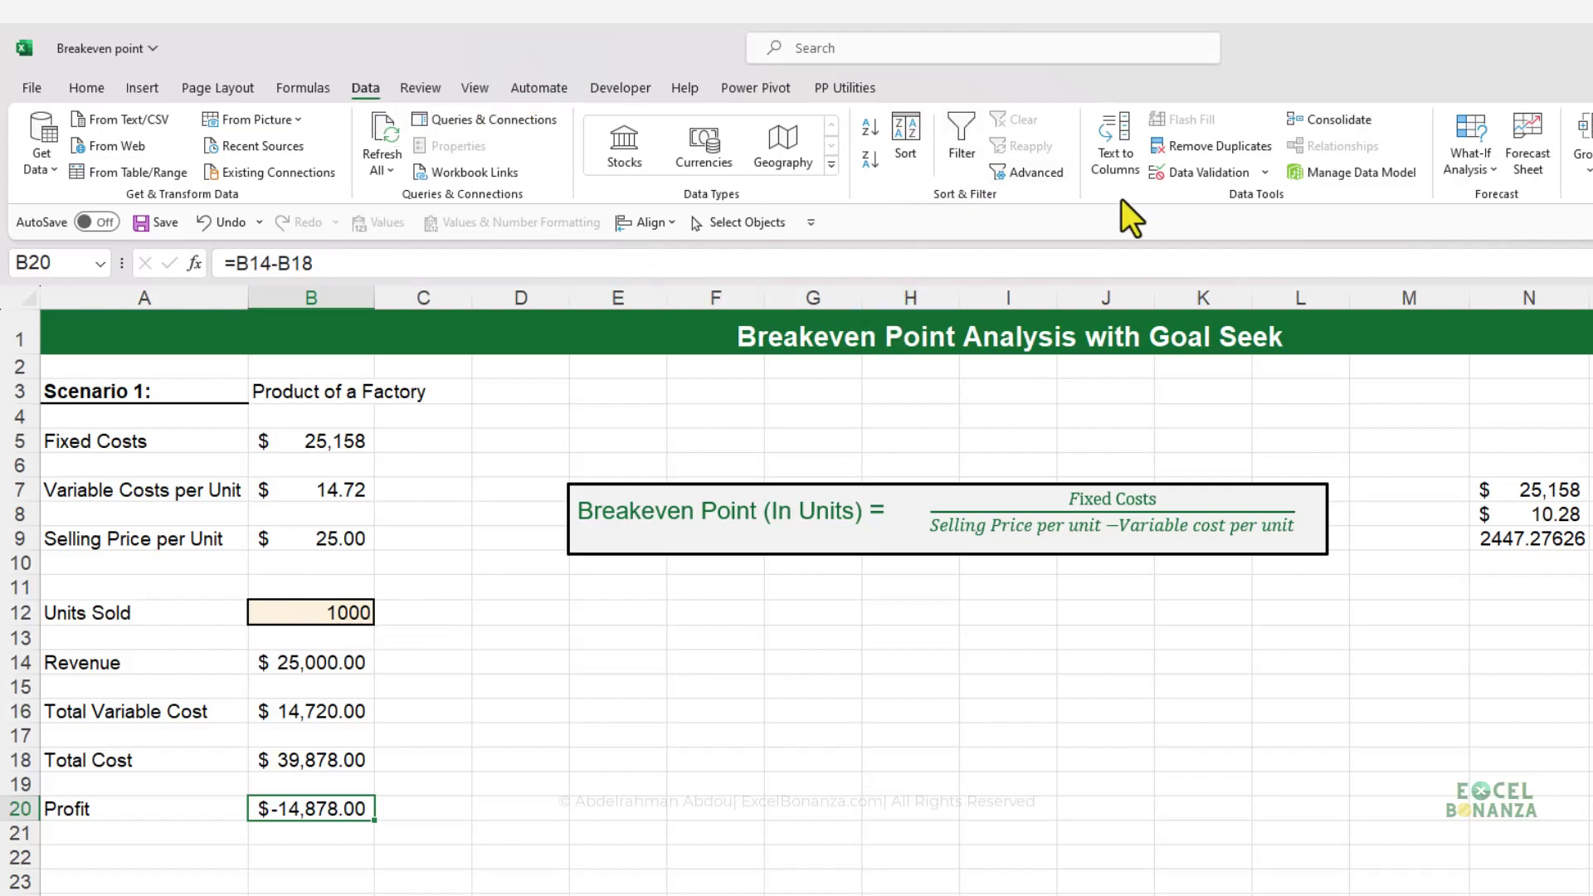
Start a new Goal Seek with Profit cell B20 as the Set cell
{"action": "left_click", "coordinate": [1472, 170]}
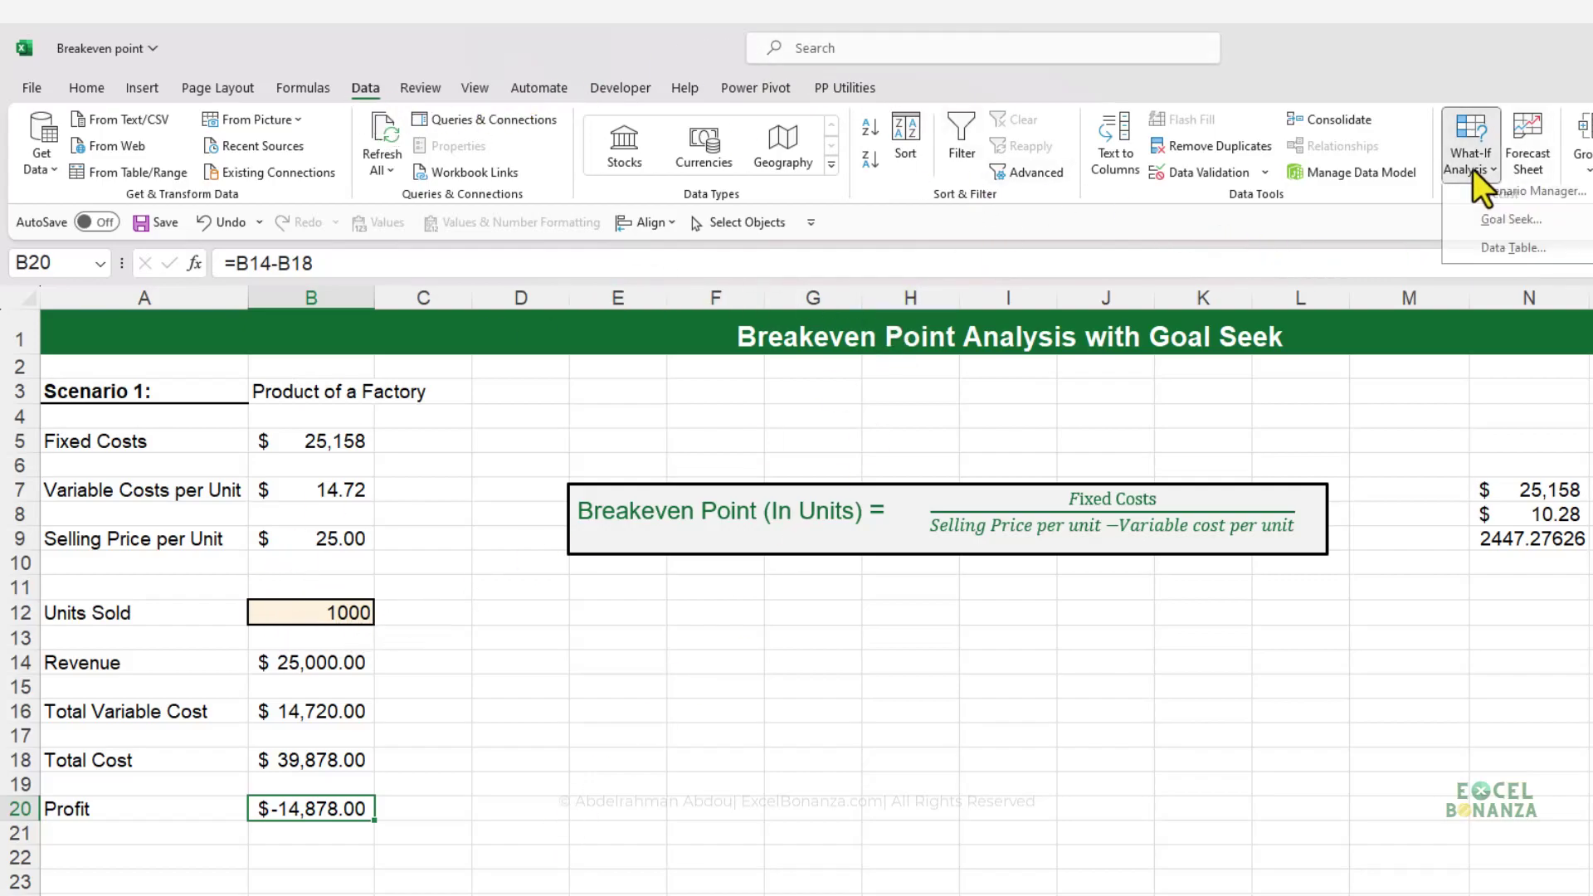
{"action": "left_click", "coordinate": [1514, 224]}
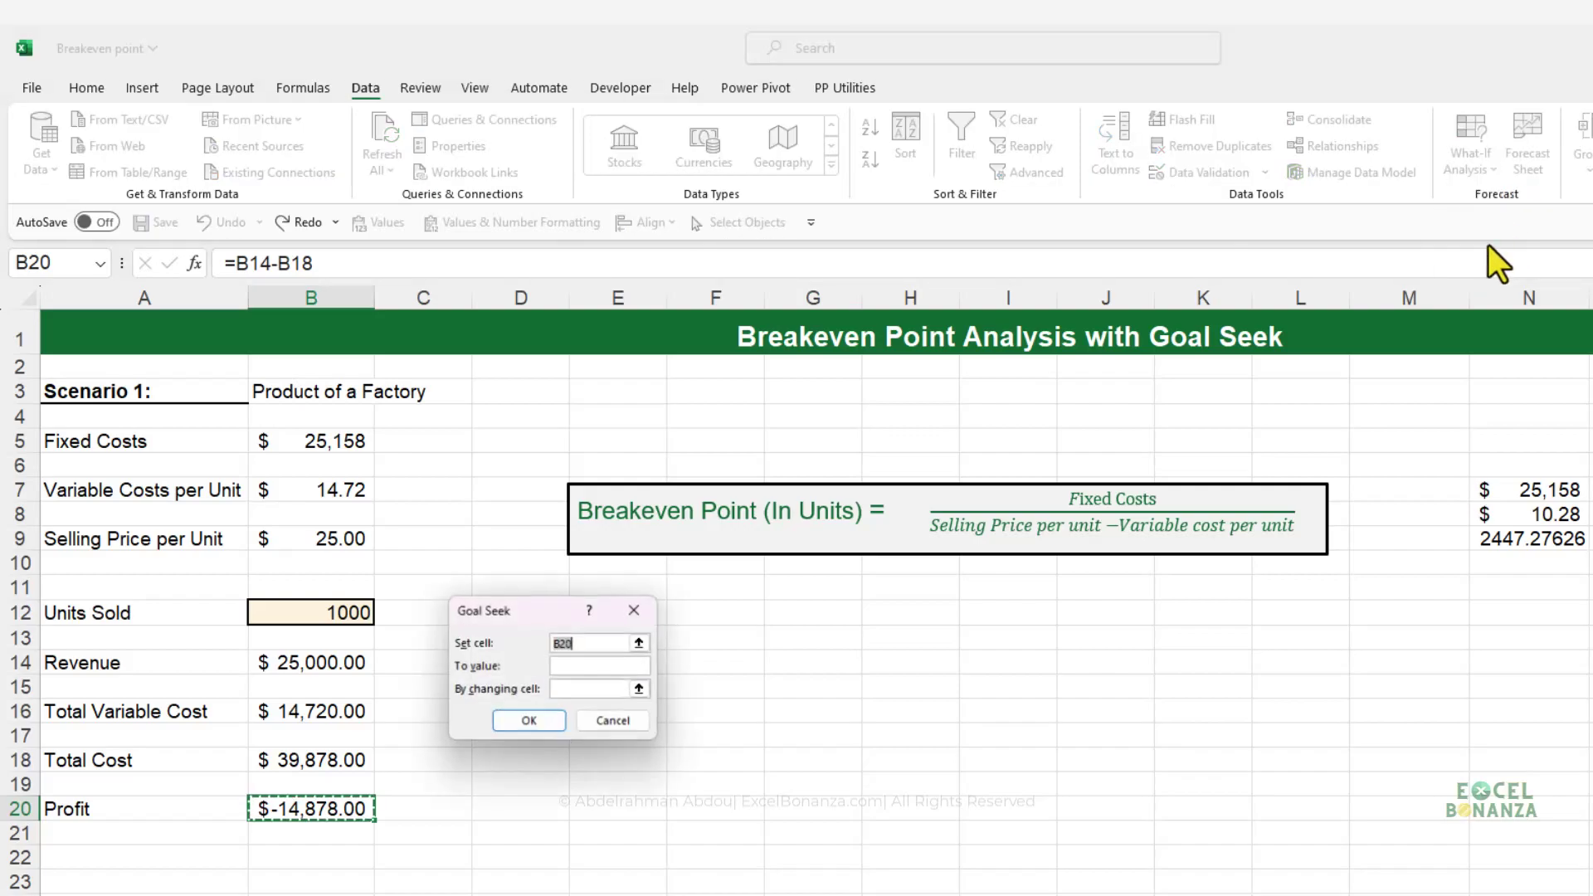
{"action": "left_click", "coordinate": [641, 645]}
{"action": "left_click", "coordinate": [313, 808]}
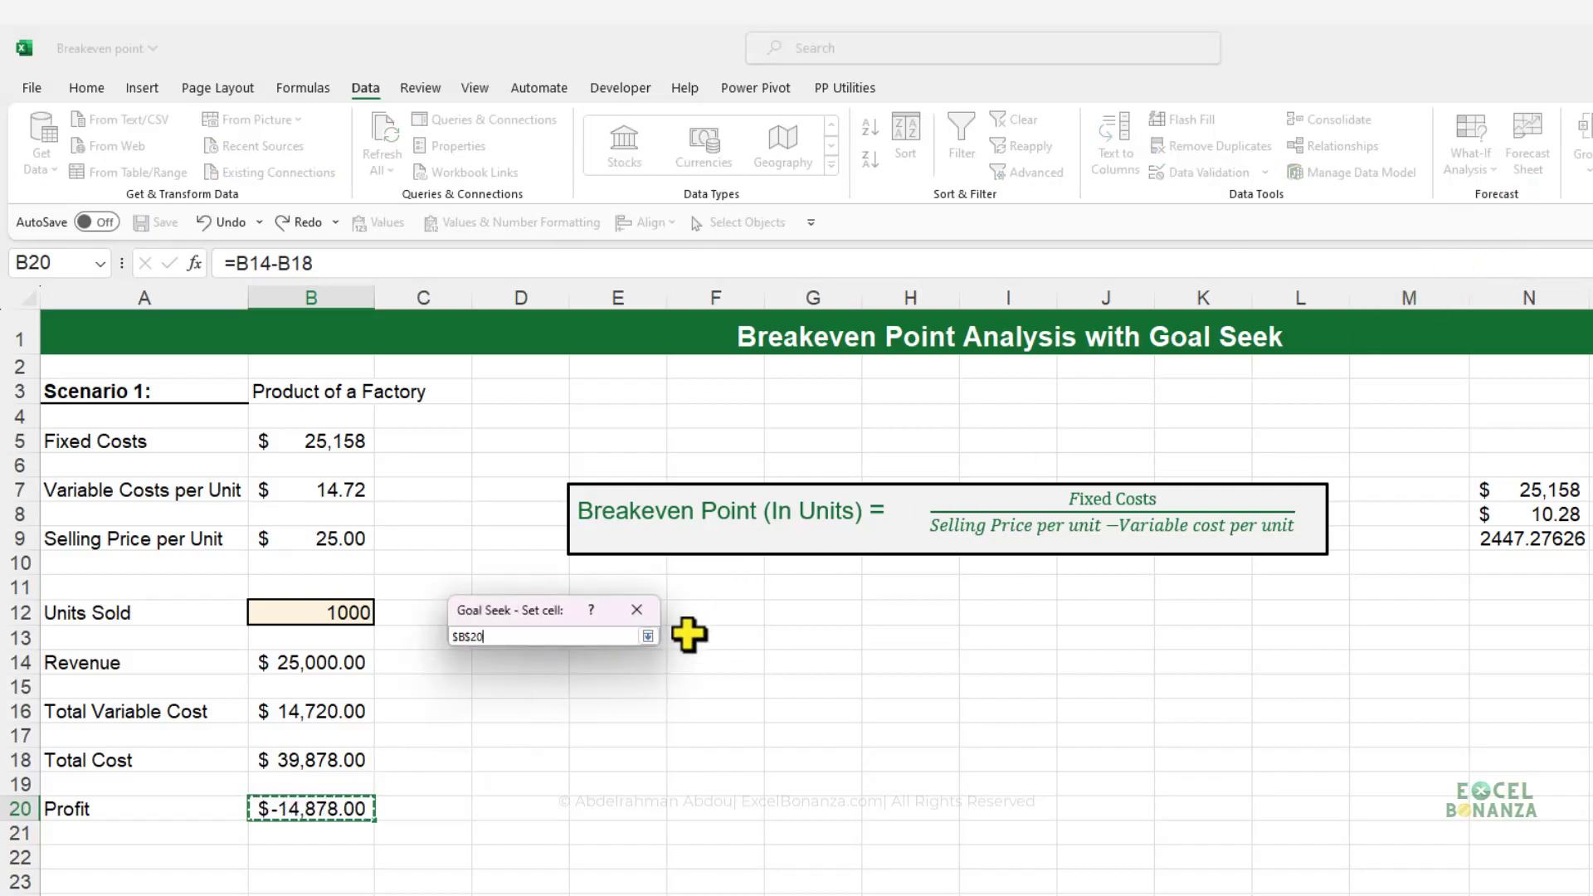
{"action": "left_click", "coordinate": [648, 636]}
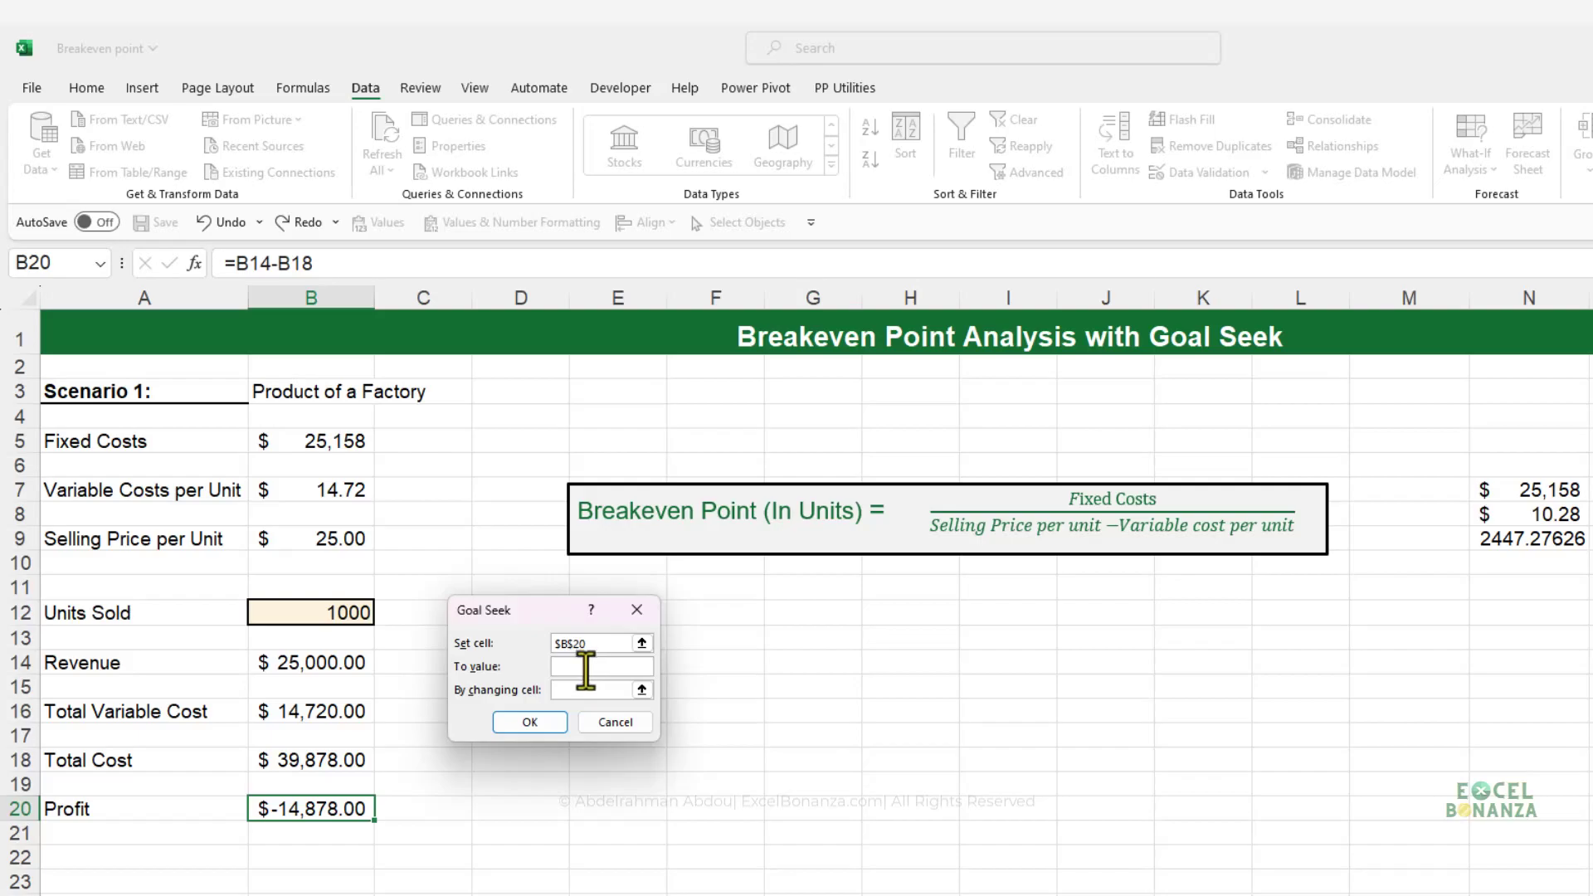
Target 0 by changing Selling Price B9 and accept the 39.878 solution
{"action": "left_click", "coordinate": [586, 668]}
{"action": "type", "text": "0"}
{"action": "left_click", "coordinate": [642, 689]}
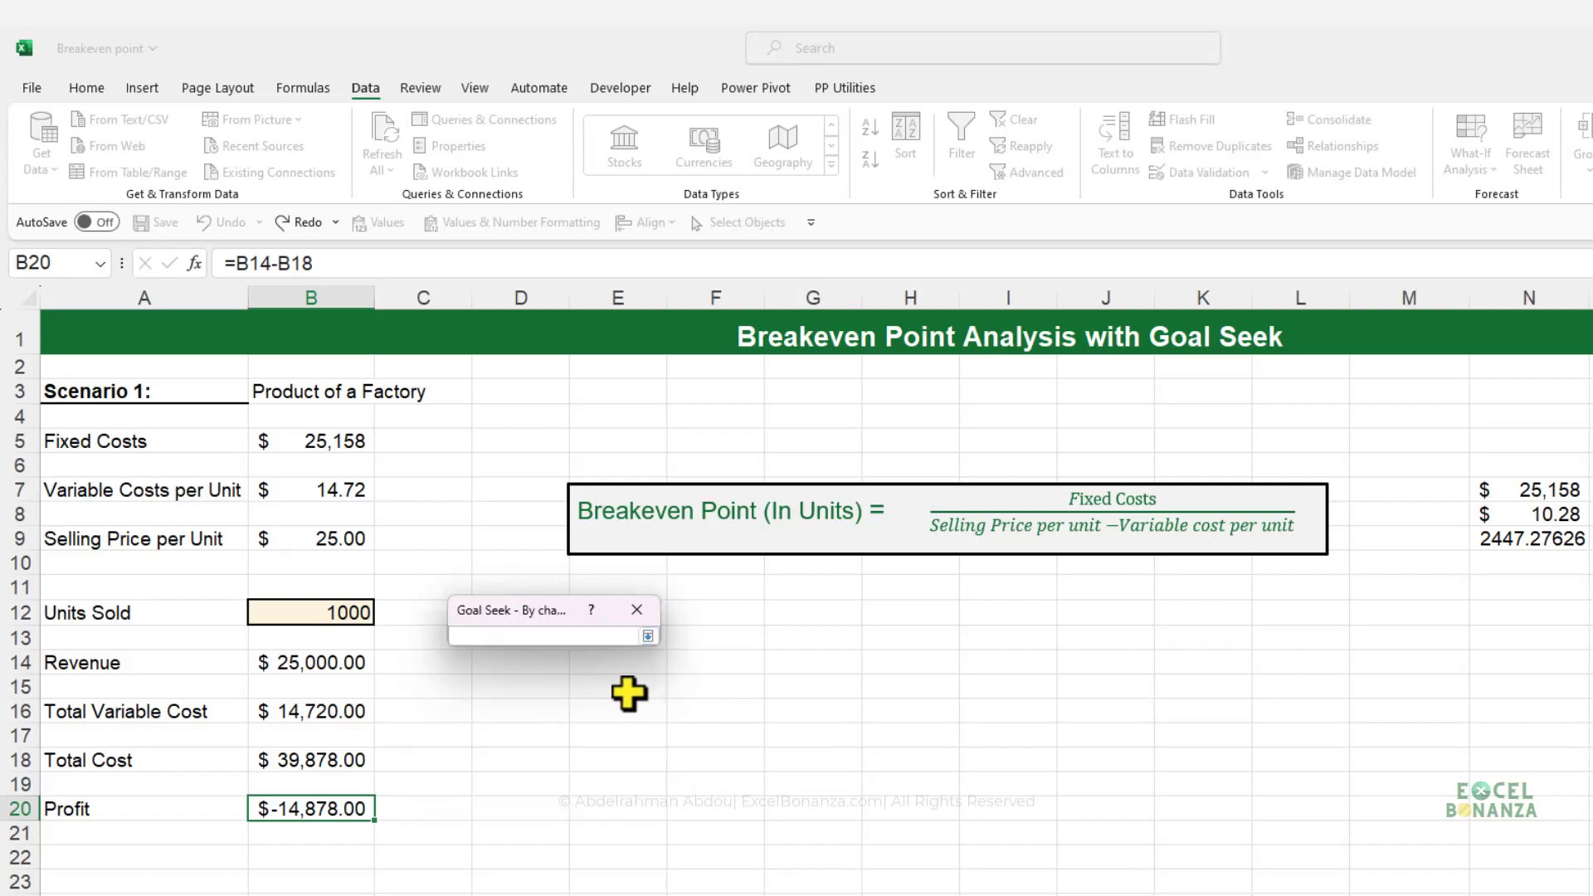
{"action": "left_click", "coordinate": [303, 540]}
{"action": "left_click", "coordinate": [648, 637]}
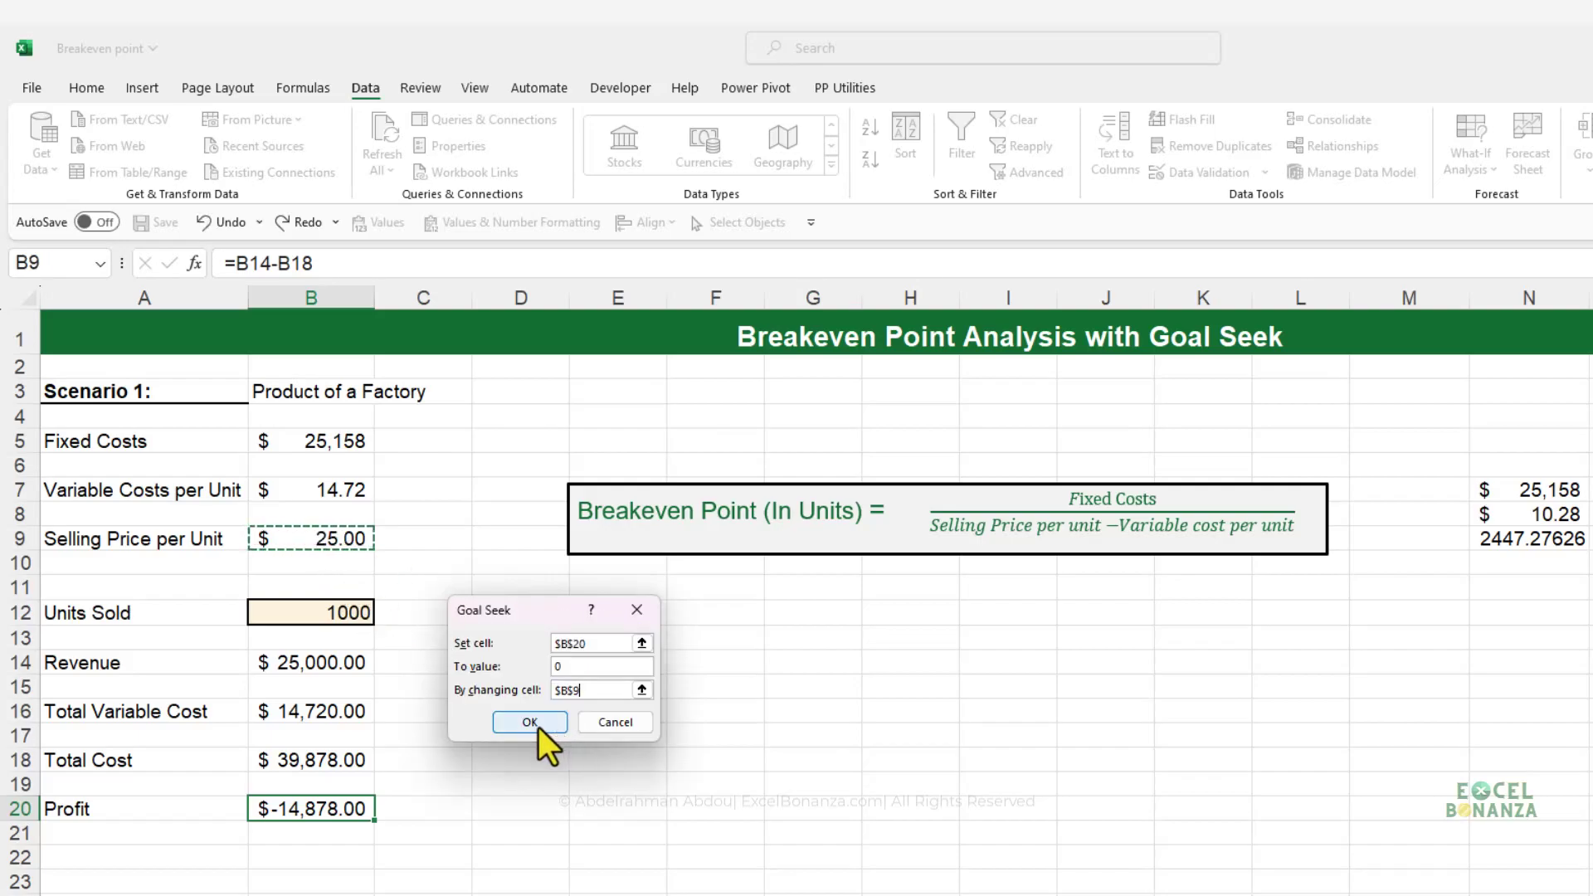
{"action": "left_click", "coordinate": [535, 726]}
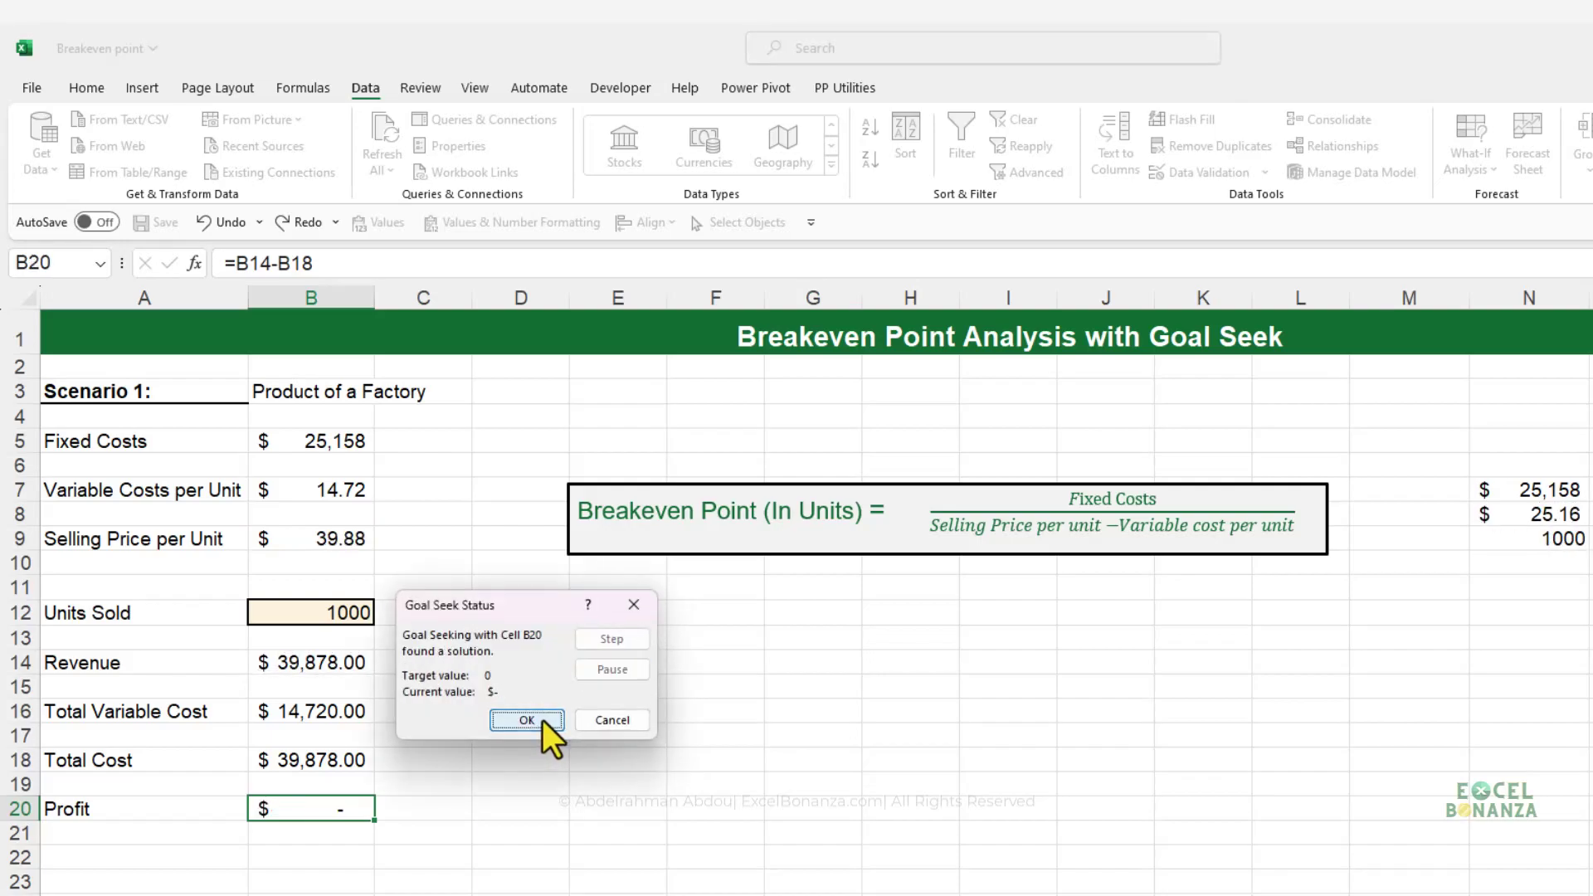
{"action": "left_click", "coordinate": [543, 719]}
Close the status report and review Units Sold 1000, Selling Price 39.88 and the Revenue formula
{"action": "left_click", "coordinate": [330, 539]}
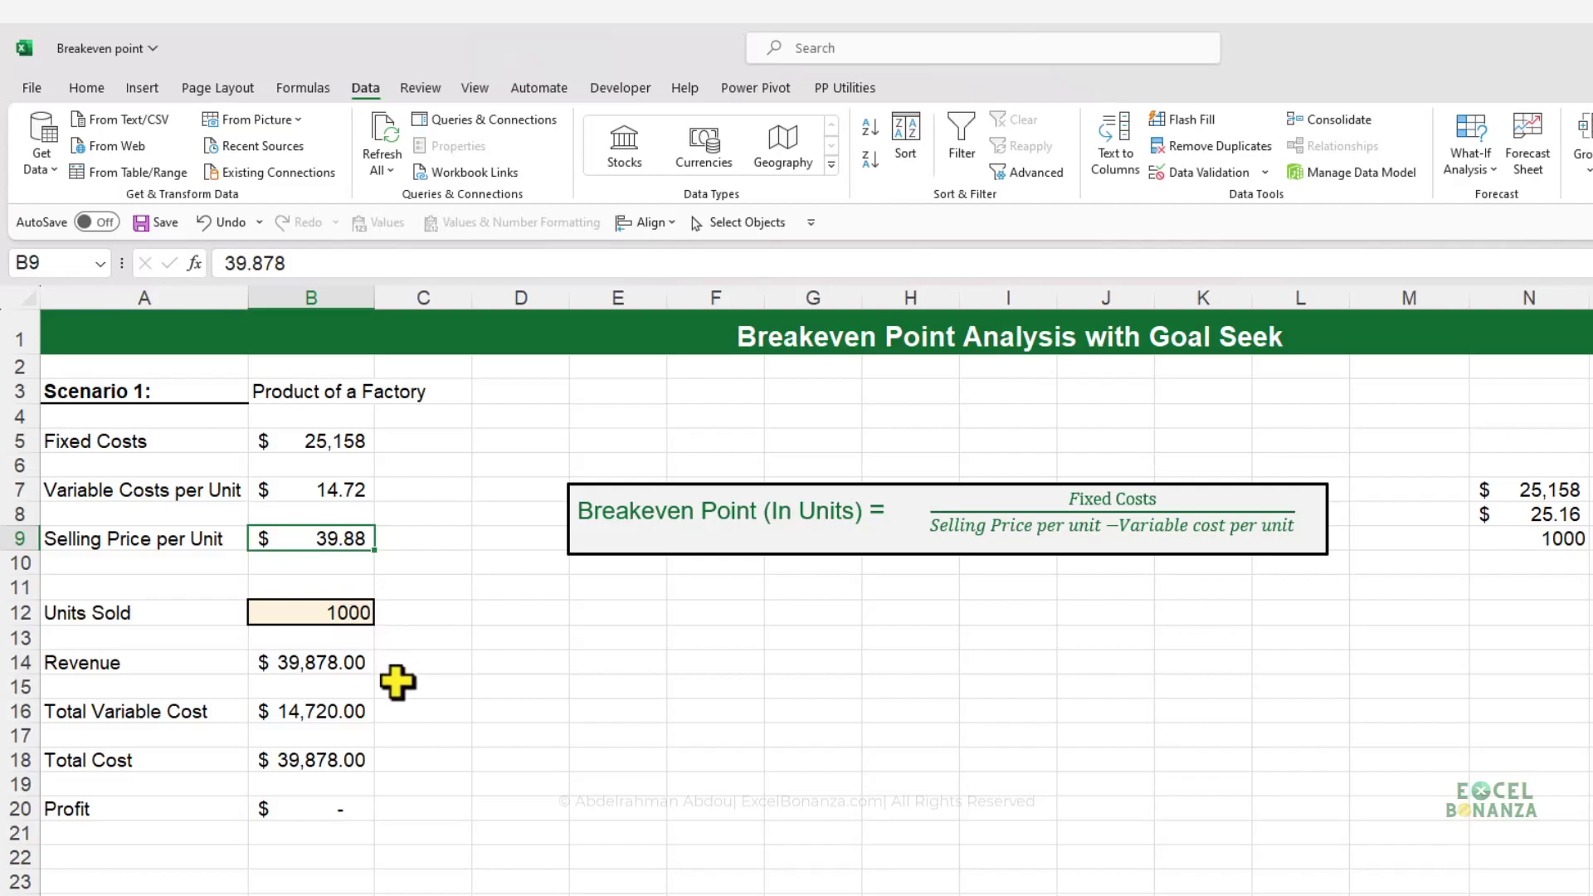
{"action": "left_click", "coordinate": [327, 615]}
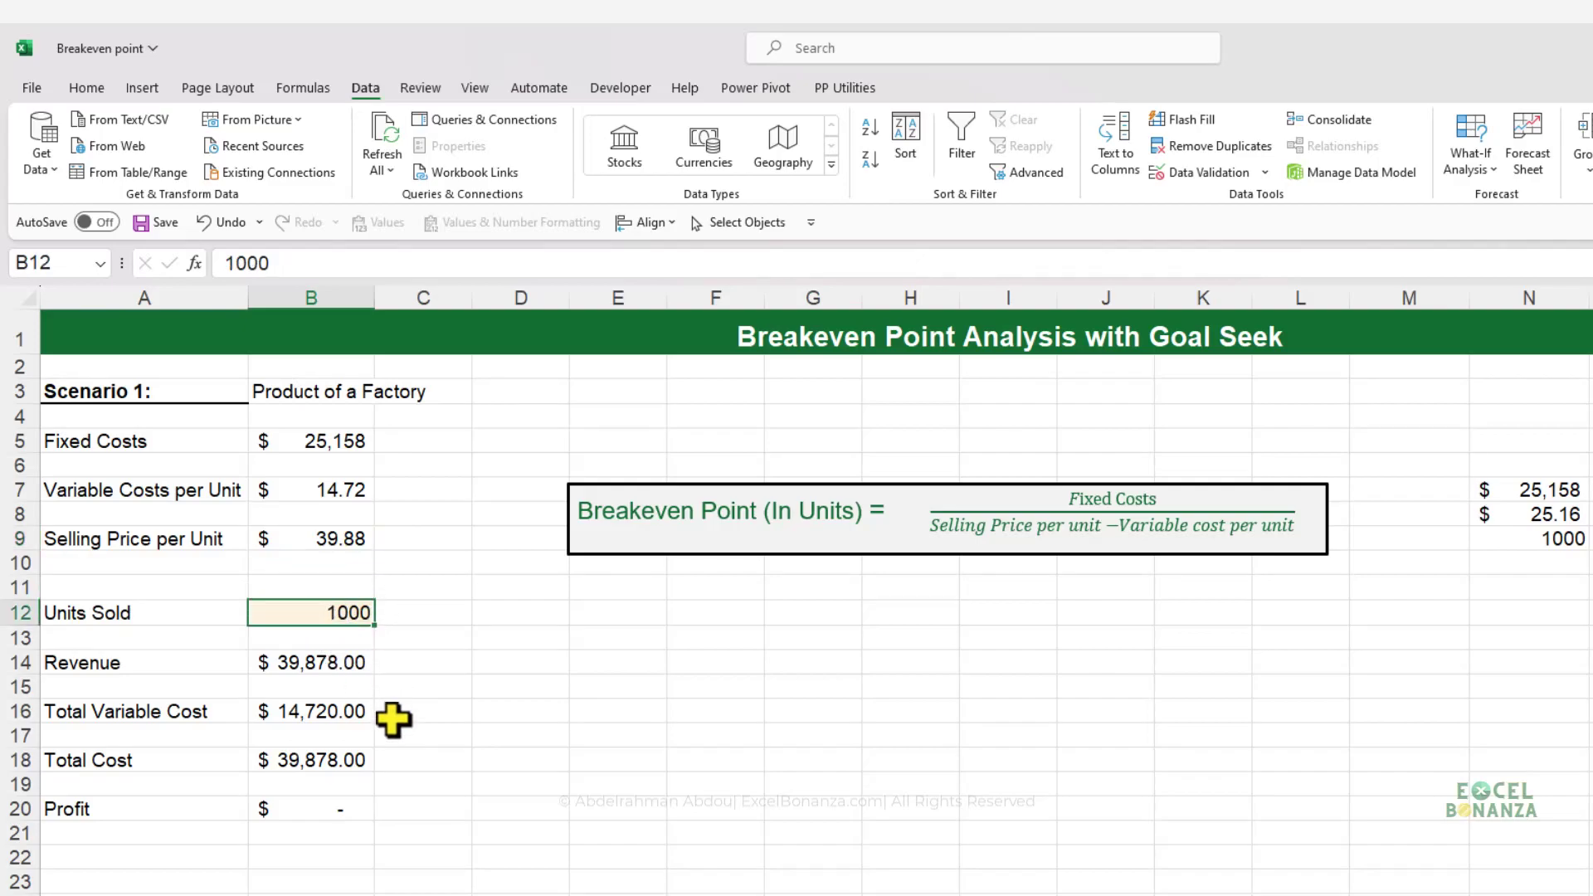
{"action": "key", "text": "Up"}
{"action": "key", "text": "Up"}
{"action": "key", "text": "Up"}
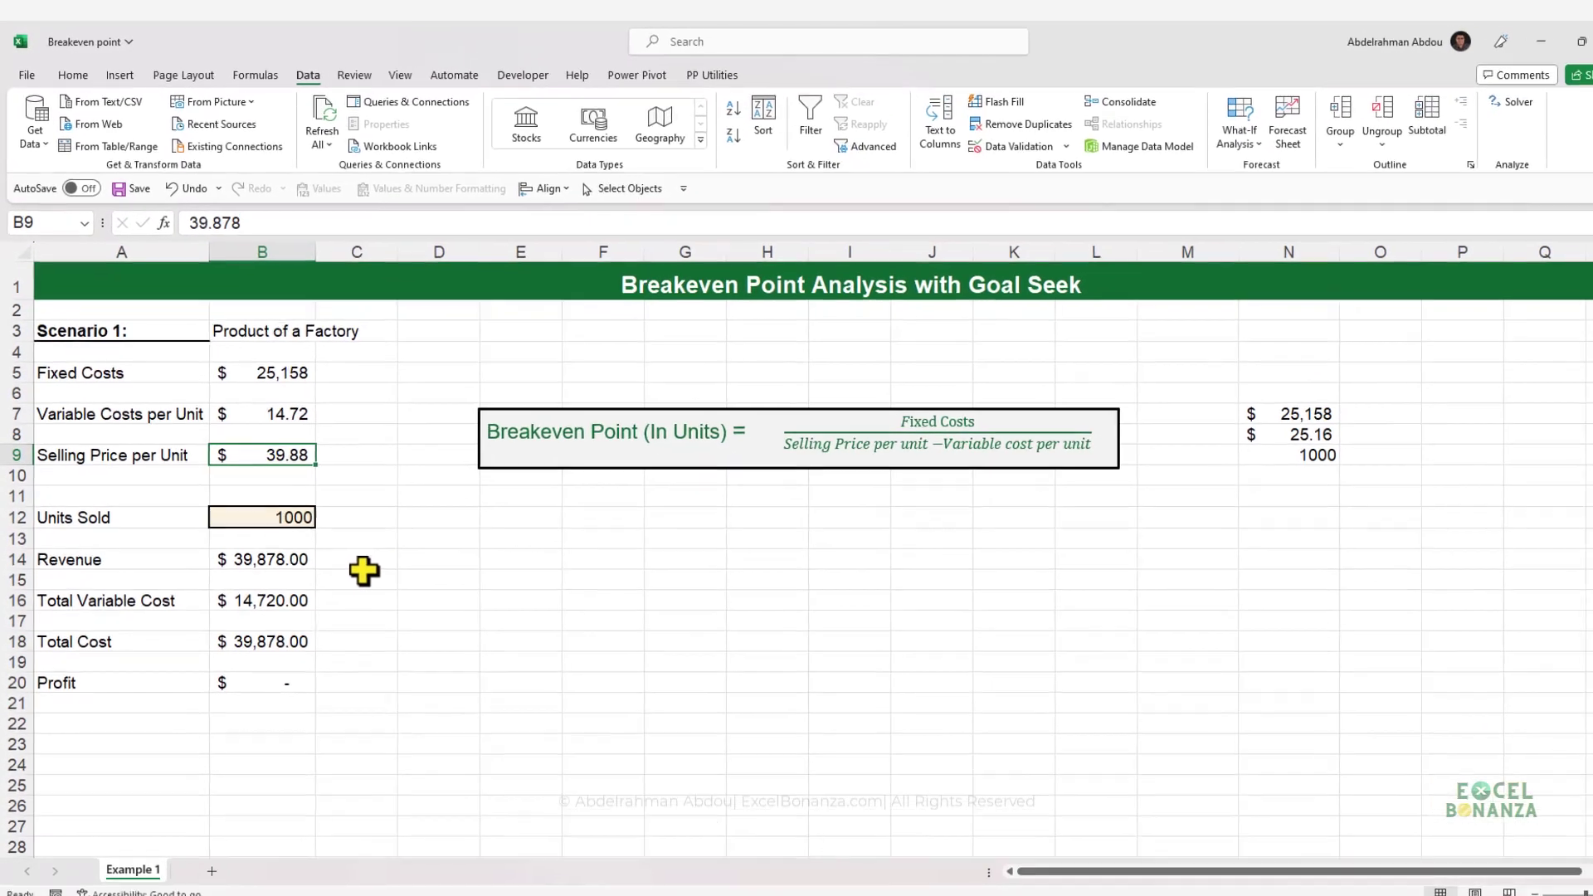
{"action": "key", "text": "Down"}
{"action": "key", "text": "Down"}
{"action": "key", "text": "Down"}
{"action": "key", "text": "Down"}
{"action": "key", "text": "Down"}
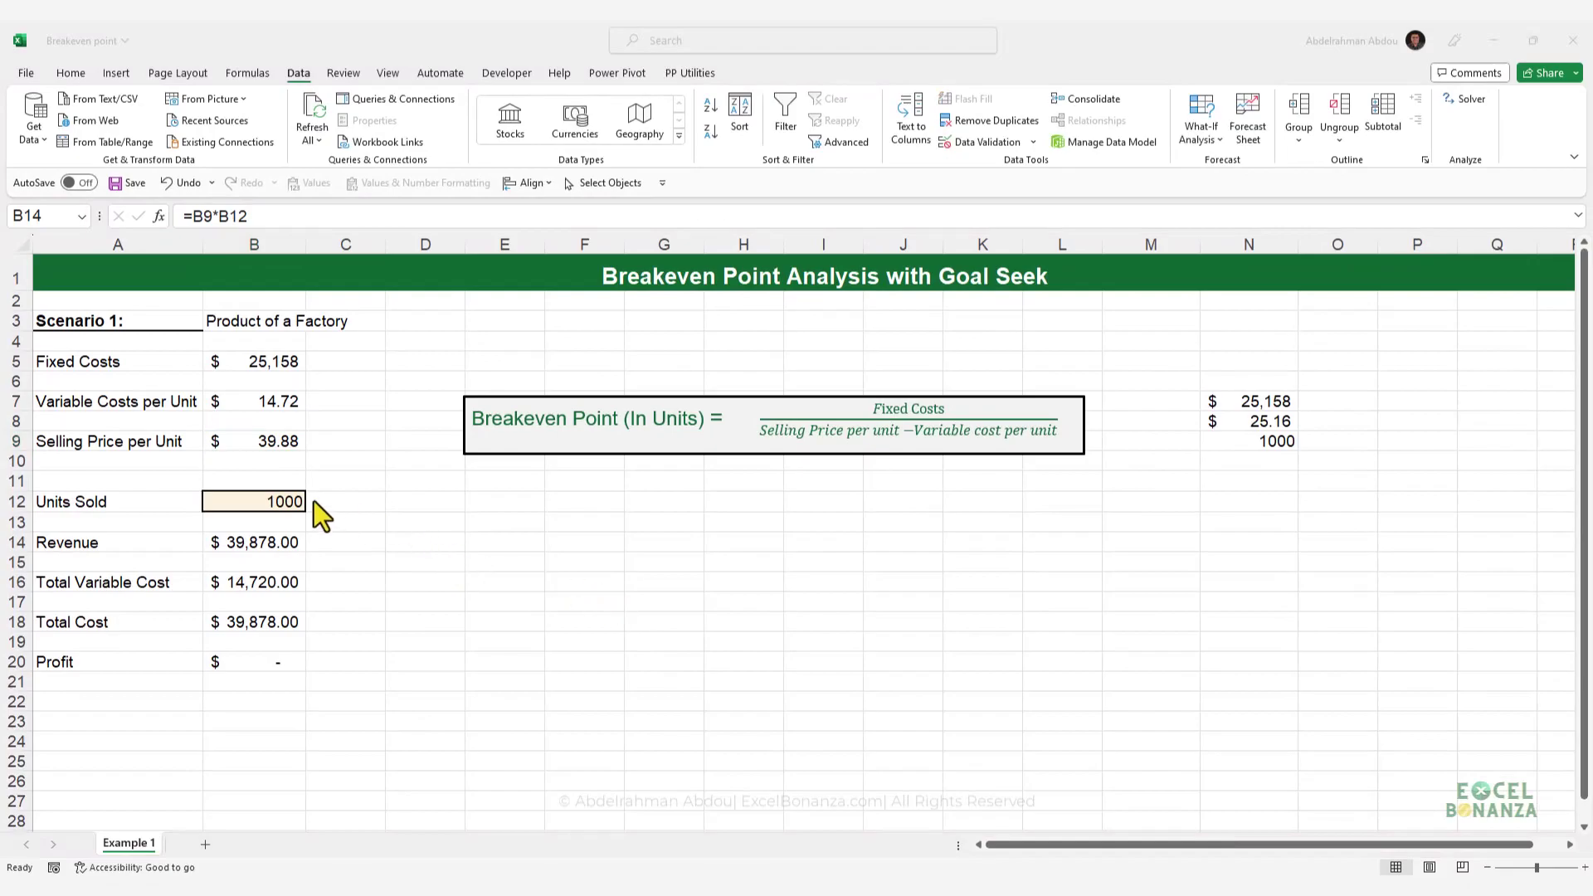
{"action": "left_click", "coordinate": [286, 502]}
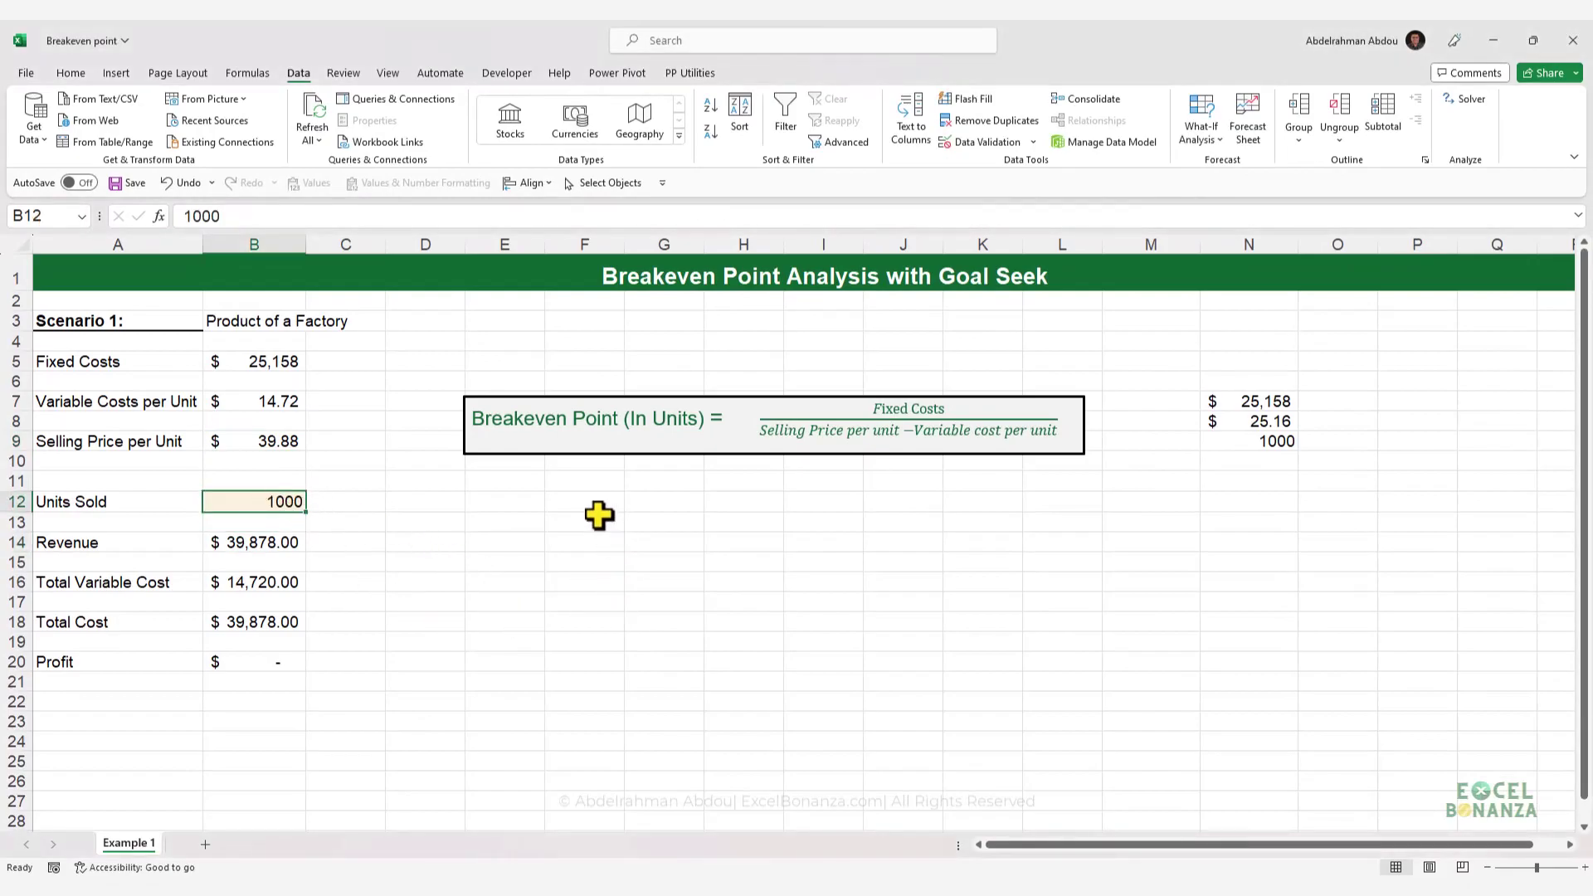